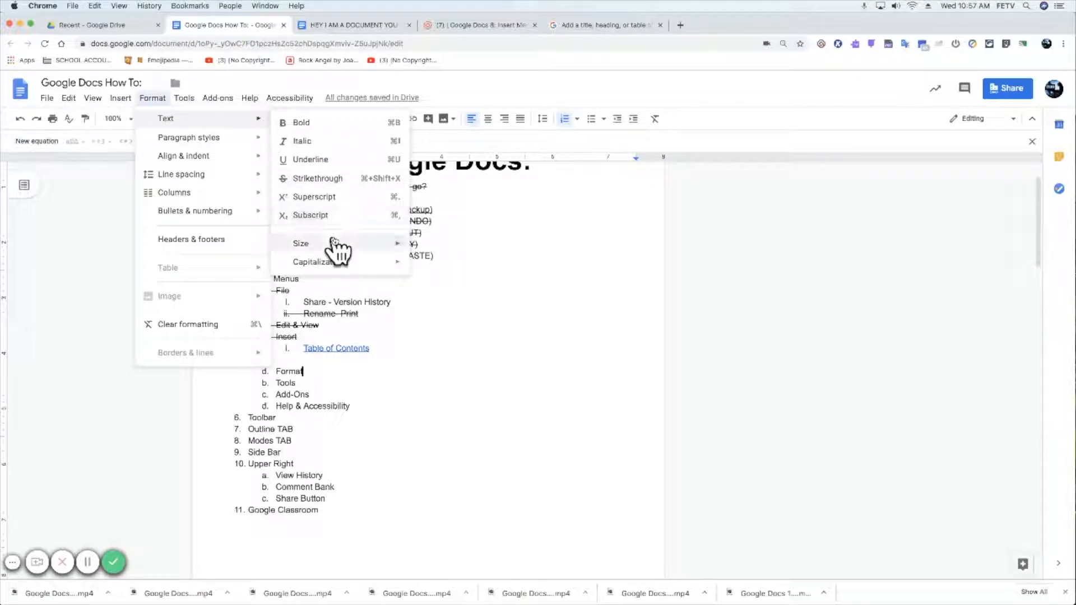
pyautogui.moveTo(335, 245)
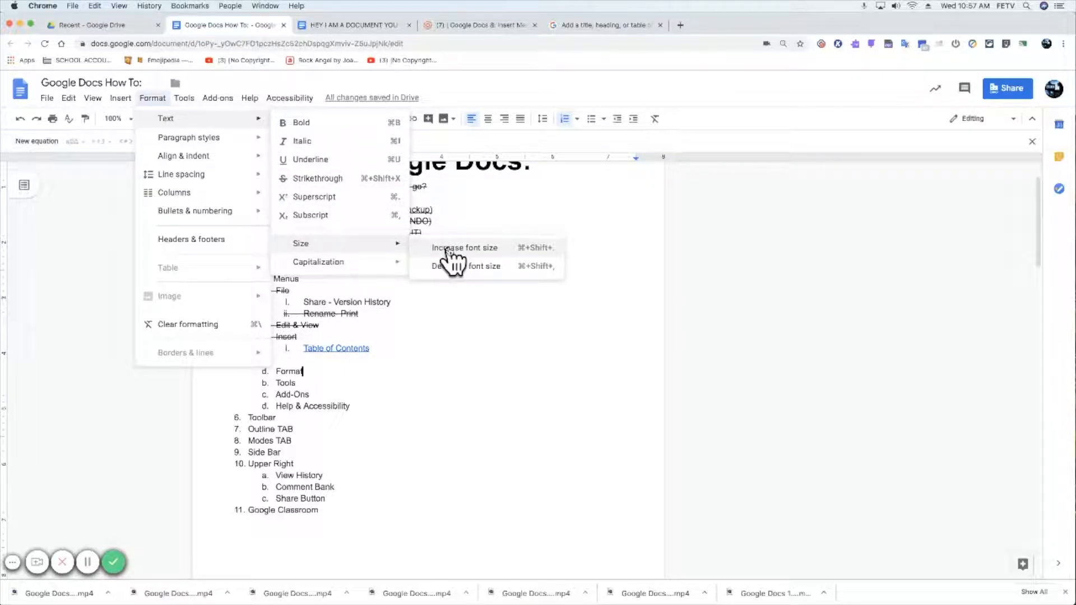
pyautogui.moveTo(367, 268)
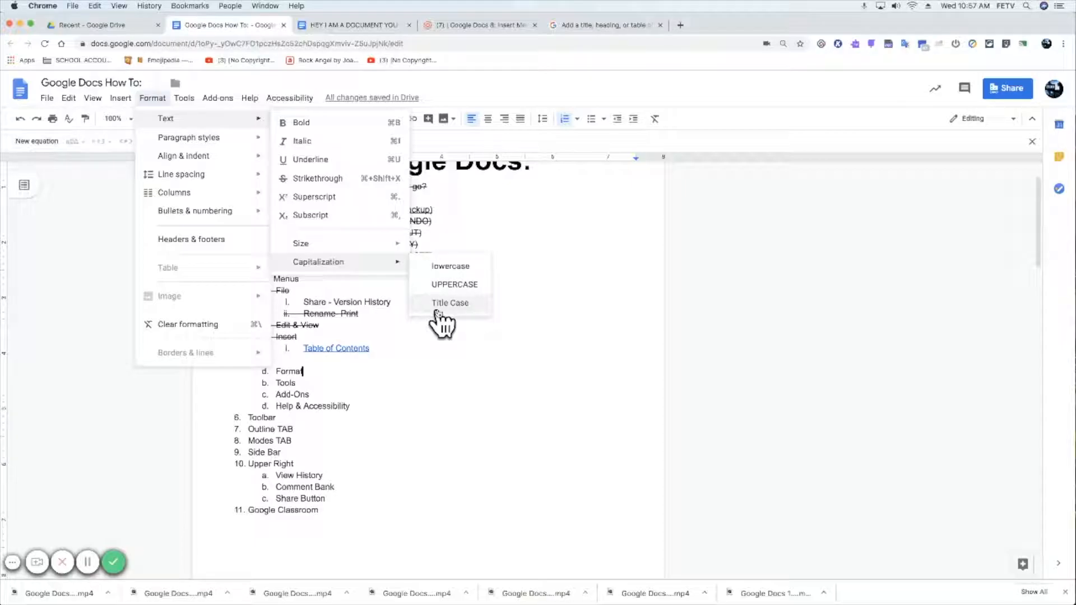
pyautogui.moveTo(264, 140)
pyautogui.click(467, 329)
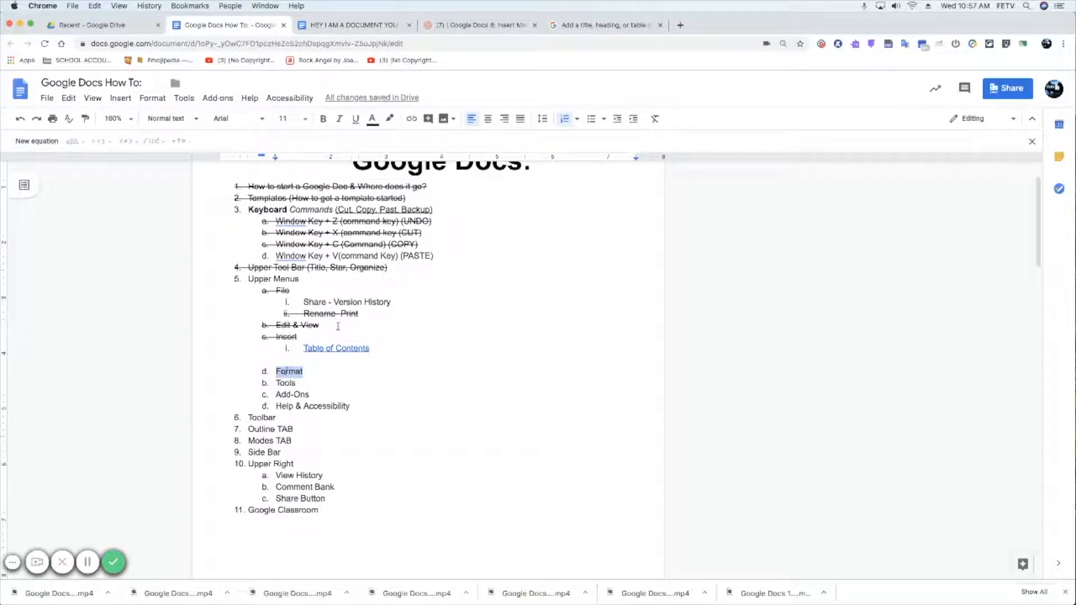
# Make the selected list item "Format" bold and increase its font size by one step
pyautogui.click(124, 103)
pyautogui.click(149, 107)
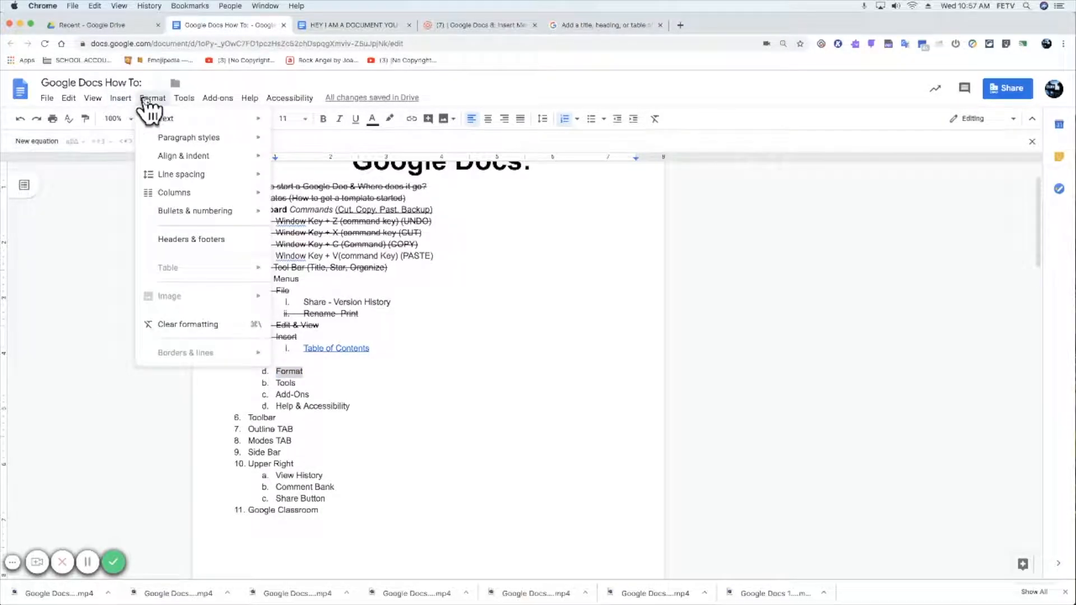
pyautogui.moveTo(171, 120)
pyautogui.click(331, 124)
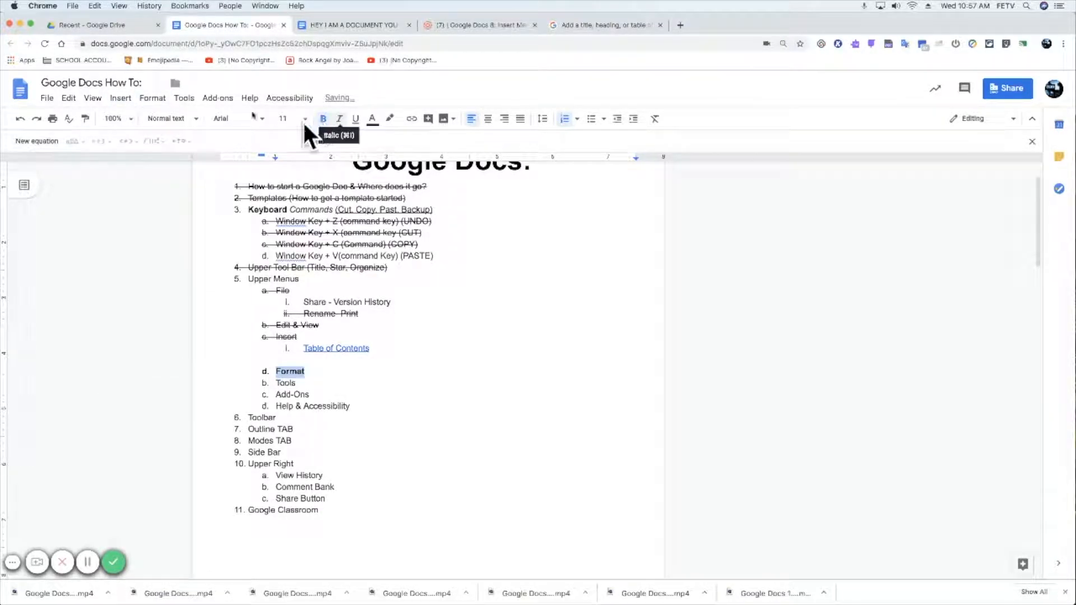
pyautogui.click(147, 99)
pyautogui.moveTo(166, 121)
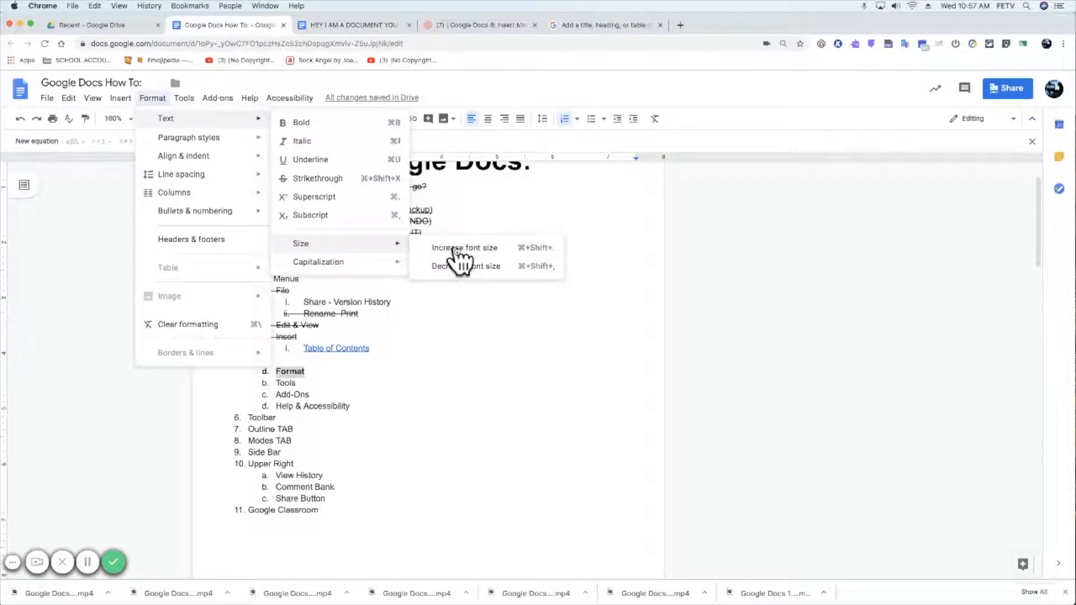
pyautogui.click(457, 247)
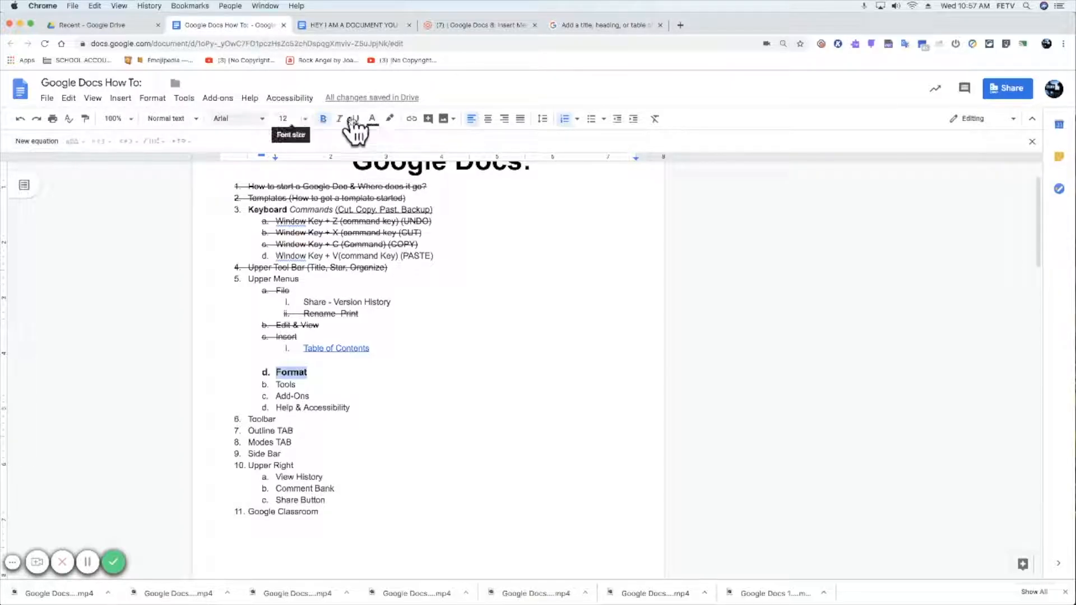
# Change the word "Format" to the Lobster font, try size 48, and set its font size to 47
pyautogui.click(253, 119)
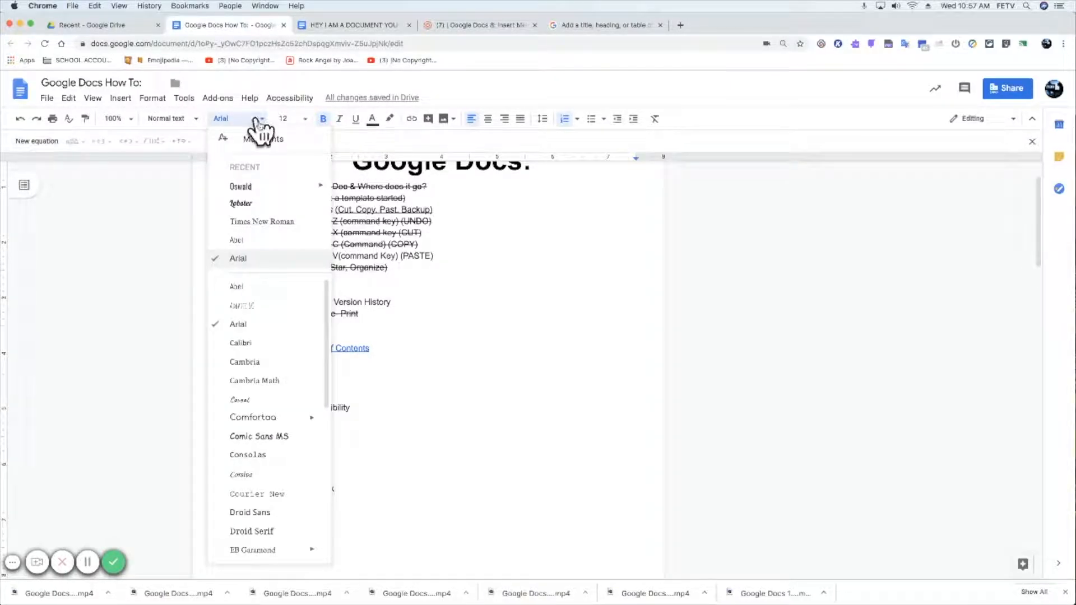
pyautogui.click(268, 205)
pyautogui.click(304, 119)
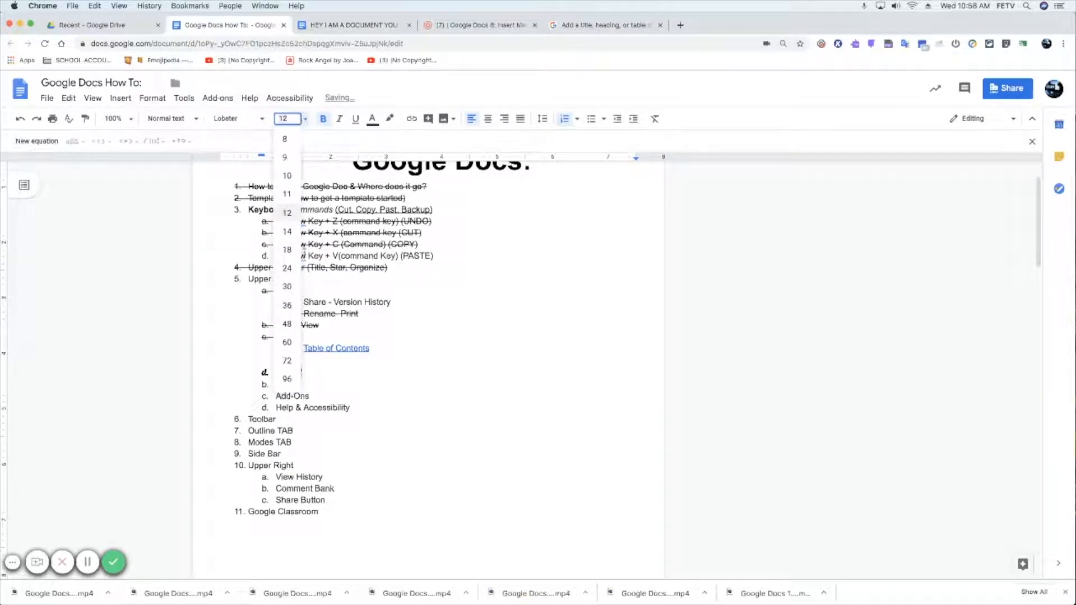
pyautogui.click(301, 320)
pyautogui.click(291, 118)
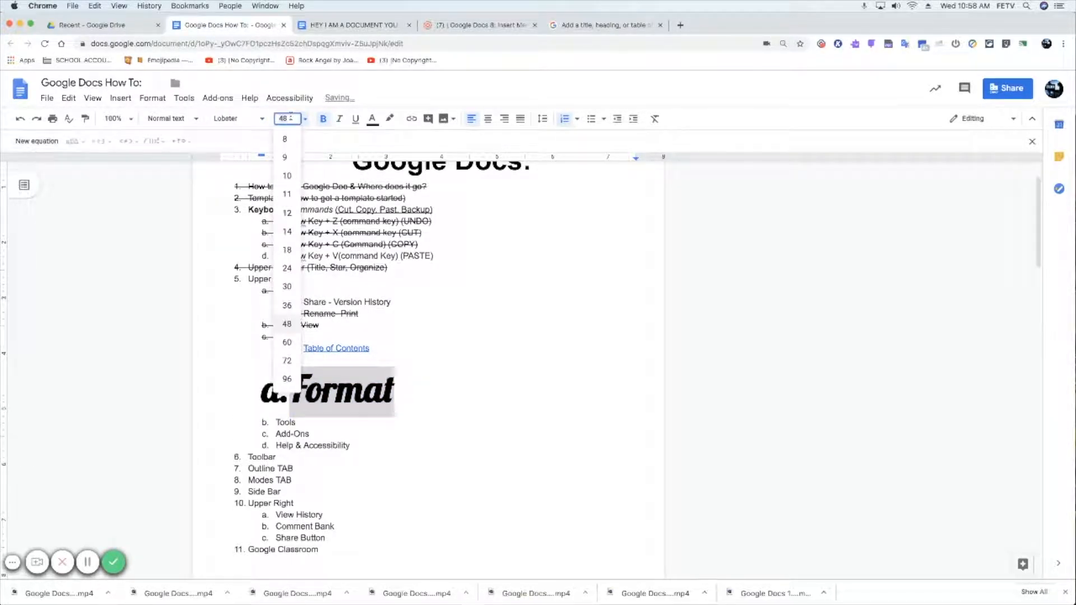
pyautogui.write('4')
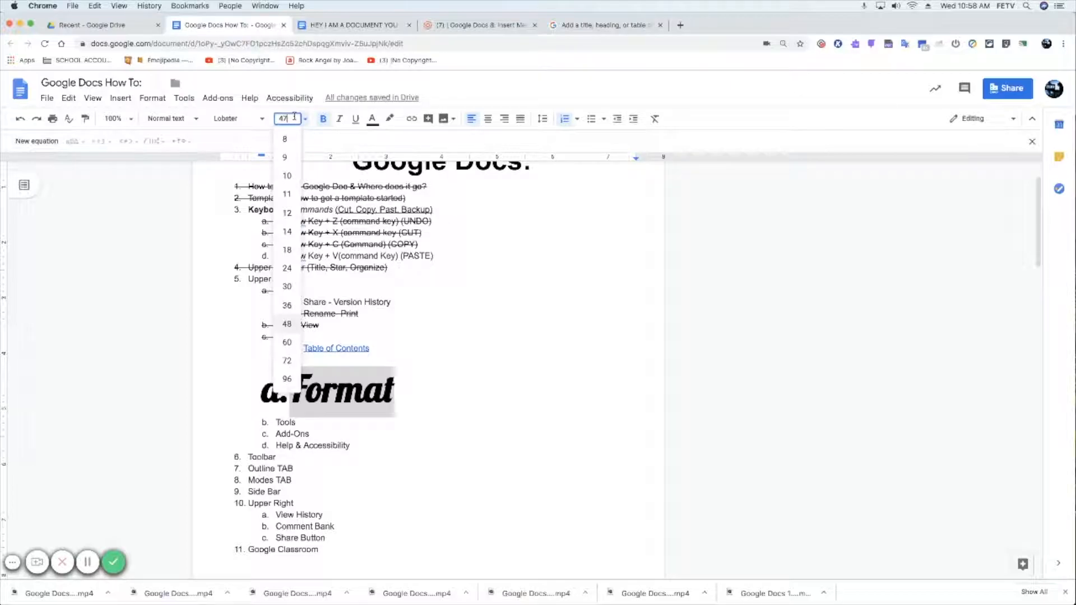
pyautogui.press('Return')
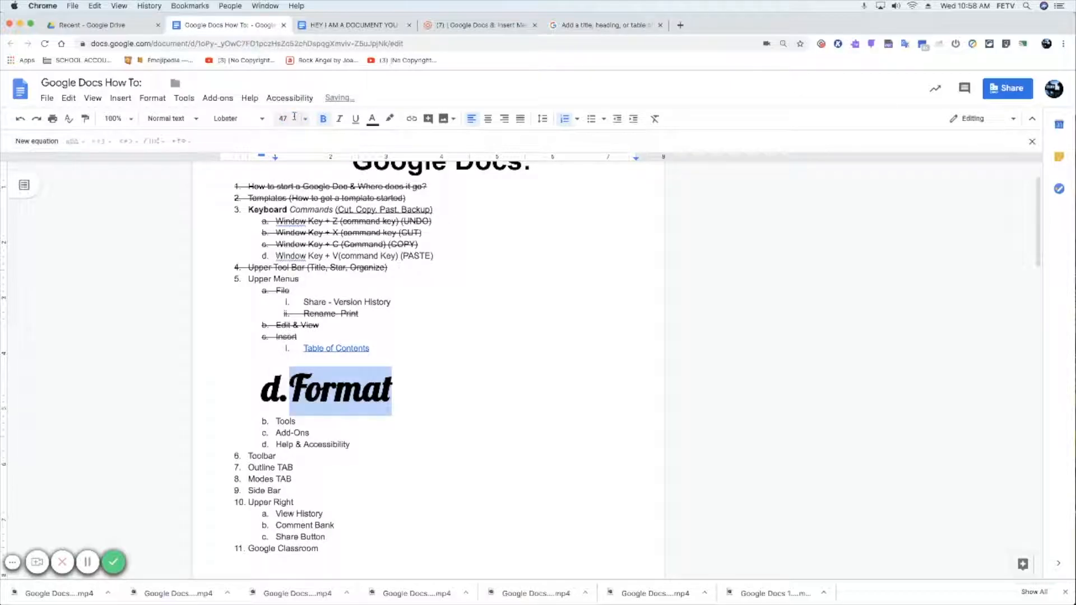
# Italicize the word "Format" and change its capitalization to UPPERCASE
pyautogui.click(340, 119)
pyautogui.click(153, 98)
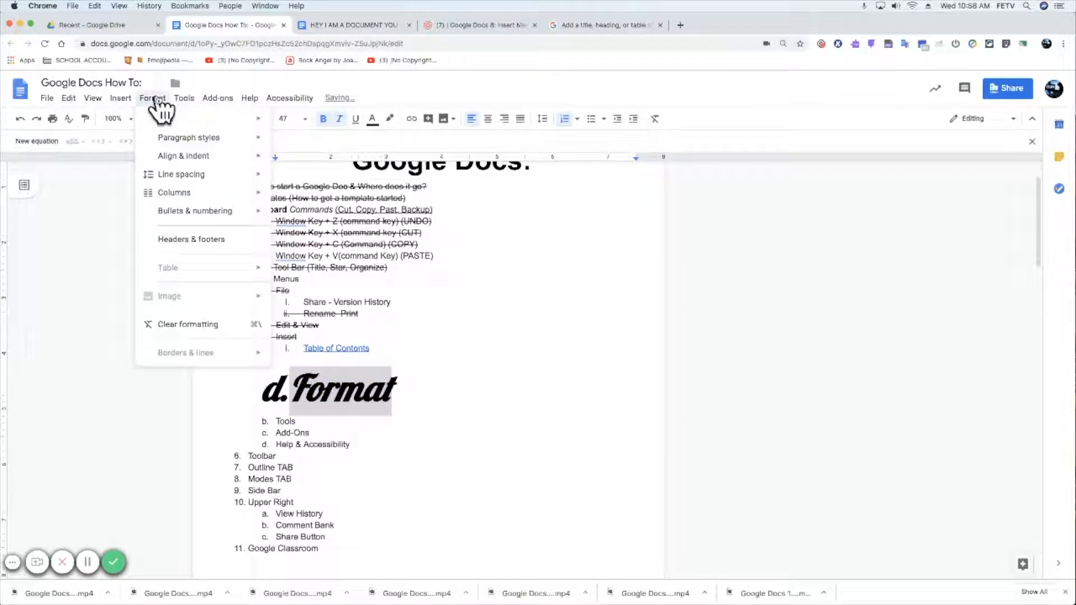
pyautogui.moveTo(171, 121)
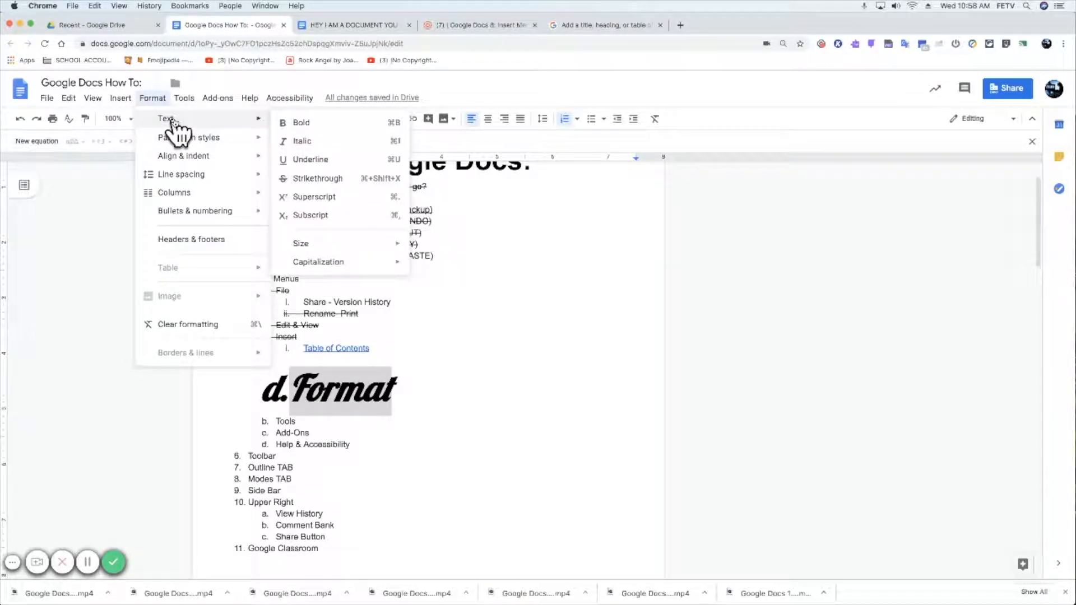
pyautogui.moveTo(319, 263)
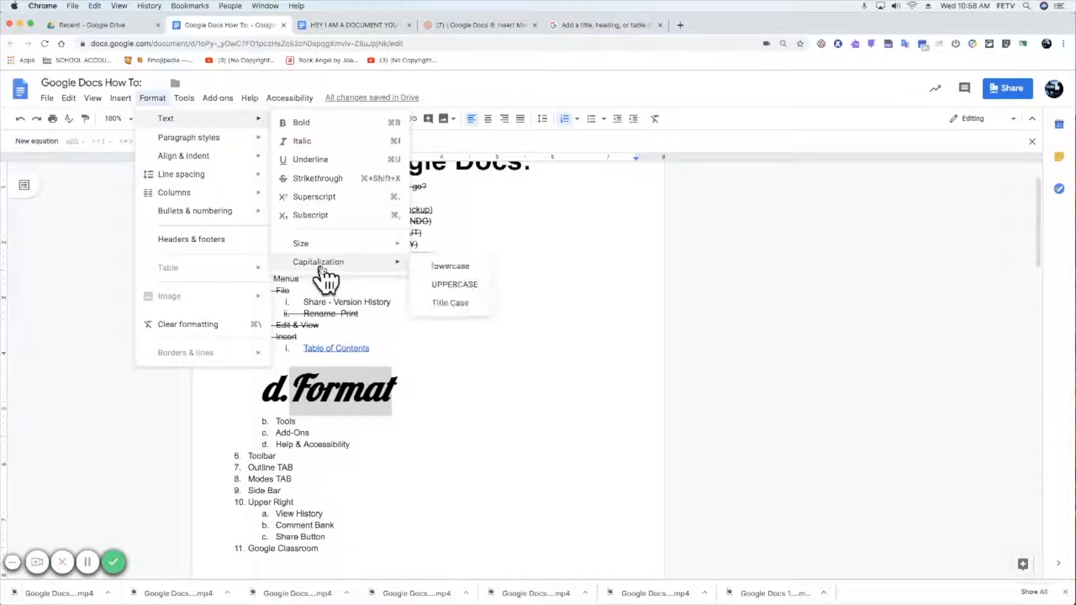
pyautogui.click(448, 283)
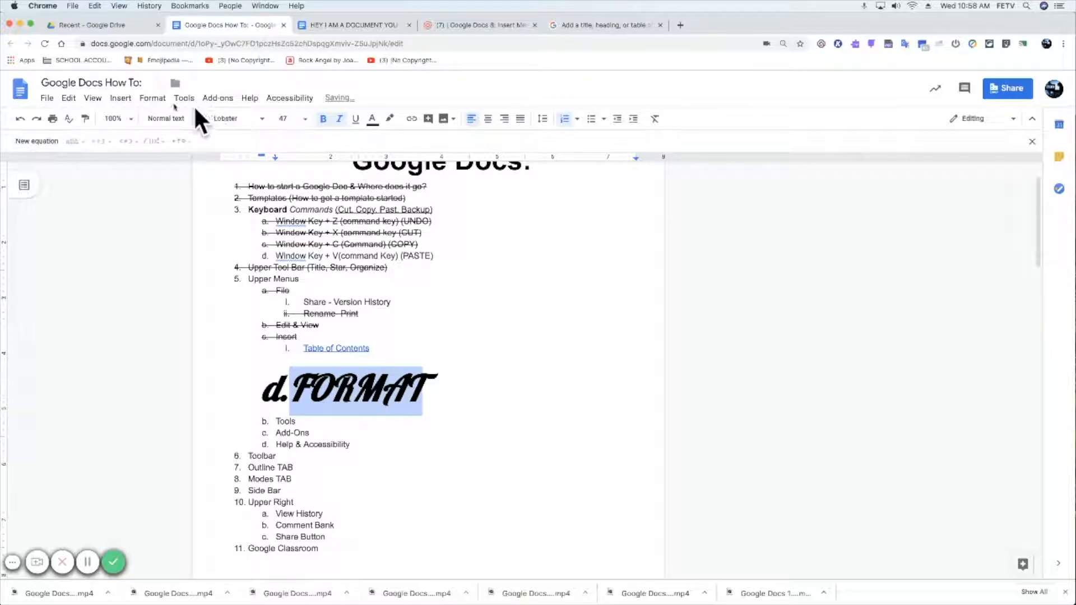
# Change the capitalization of the enlarged "FORMAT" list item to lowercase
pyautogui.click(152, 98)
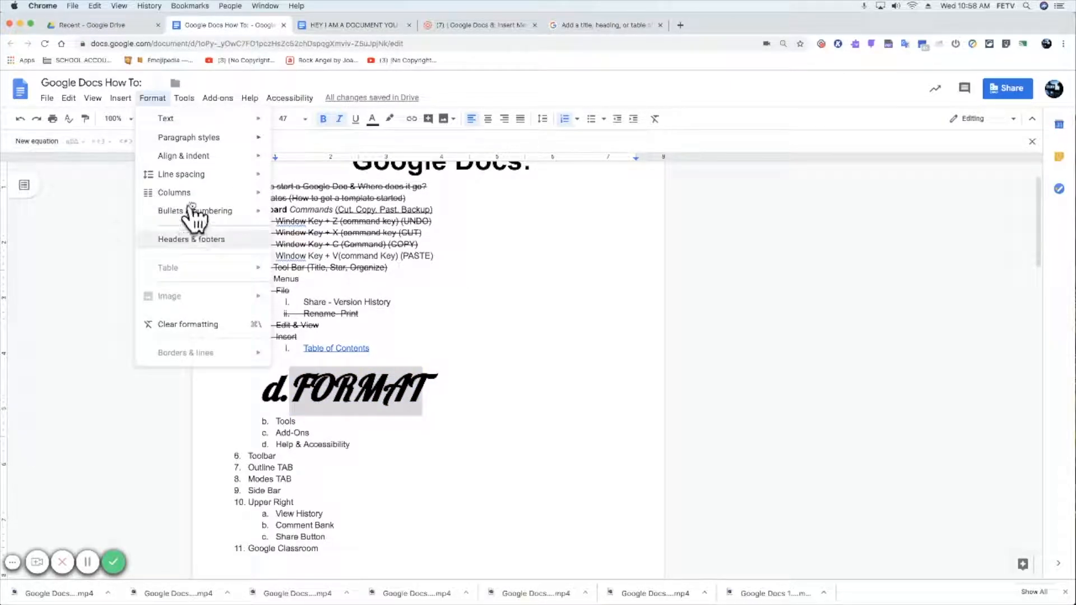
pyautogui.moveTo(191, 122)
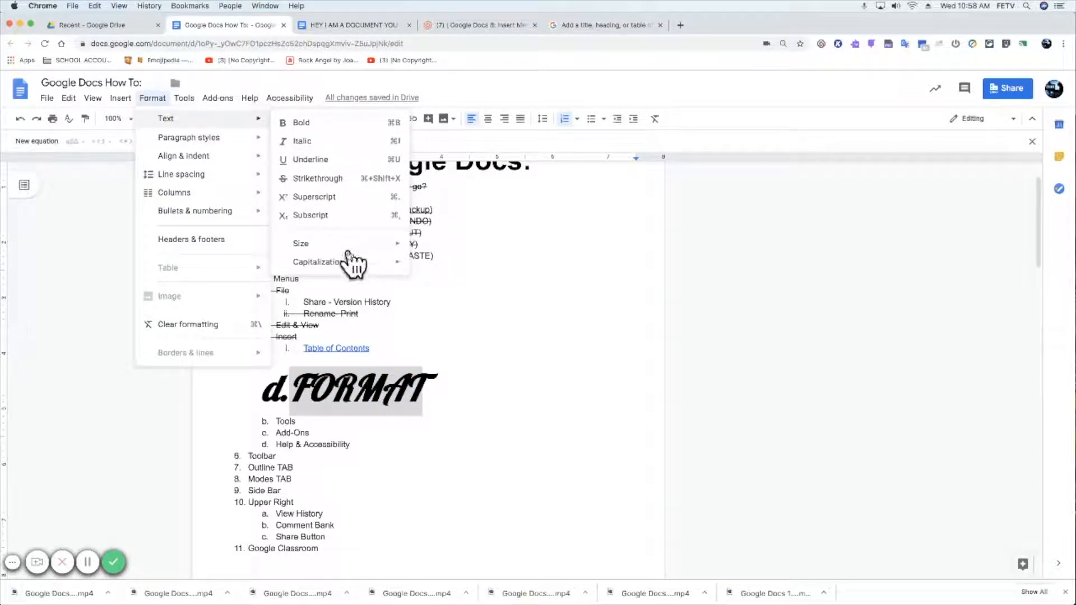
pyautogui.click(450, 267)
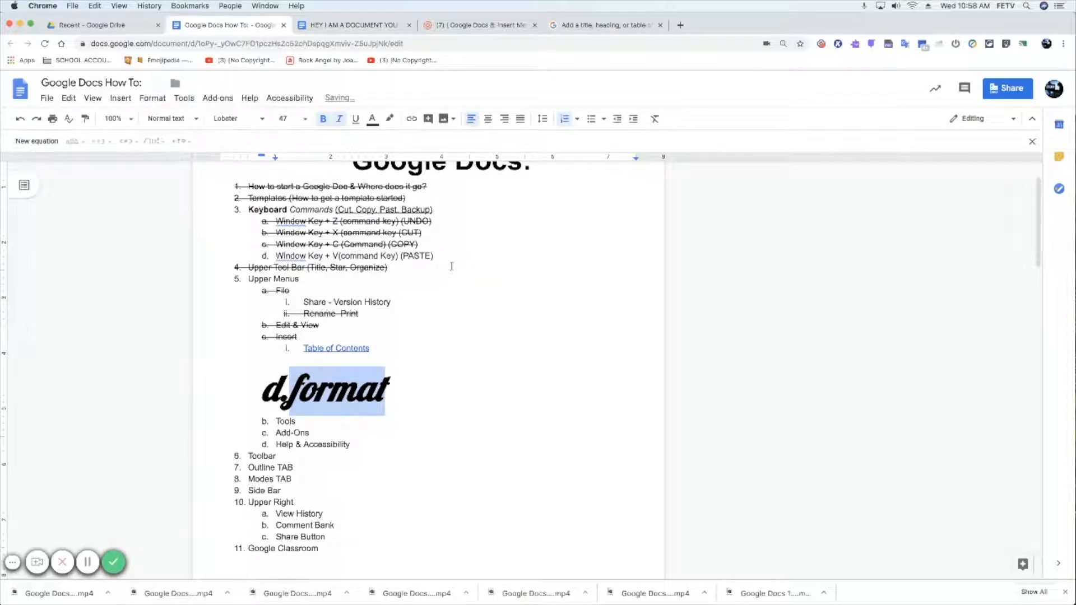
# Undo all the font, size, style and capitalization changes made to the "Format" list item
pyautogui.press('super+z')
pyautogui.press('super+z')
pyautogui.press('super+z')
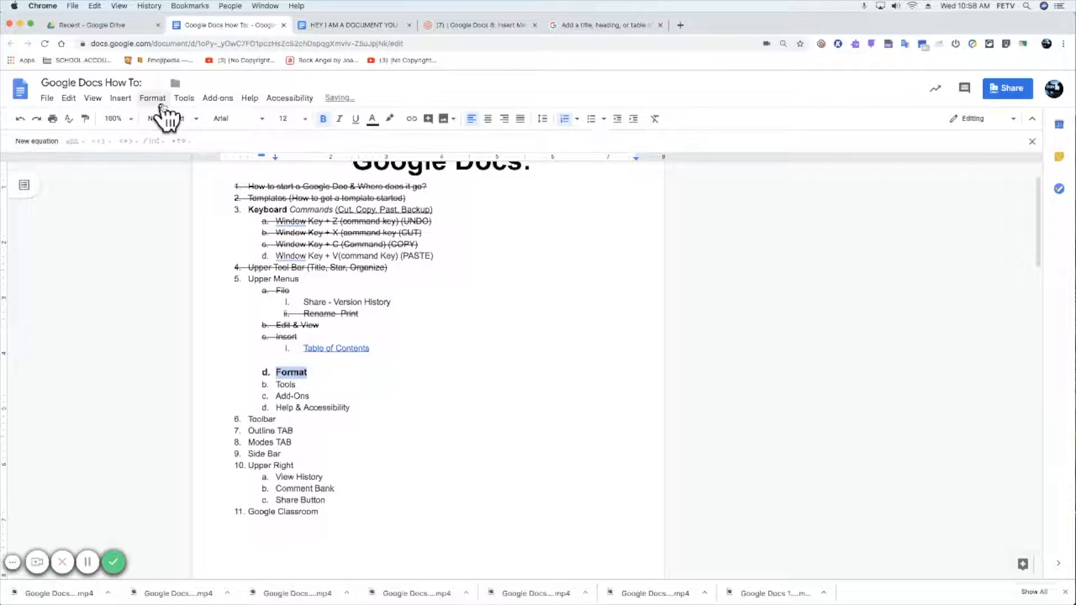
pyautogui.press('super+z')
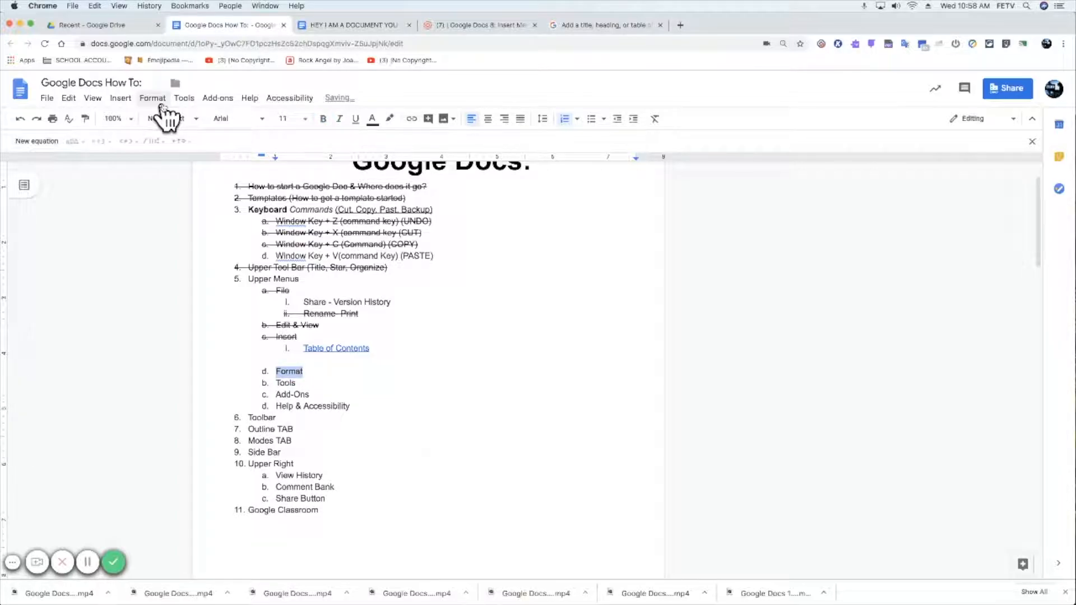
# Examine the available paragraph styles, from Normal Text, Title and Subtitle through the heading levels to Options
pyautogui.click(147, 104)
pyautogui.moveTo(163, 140)
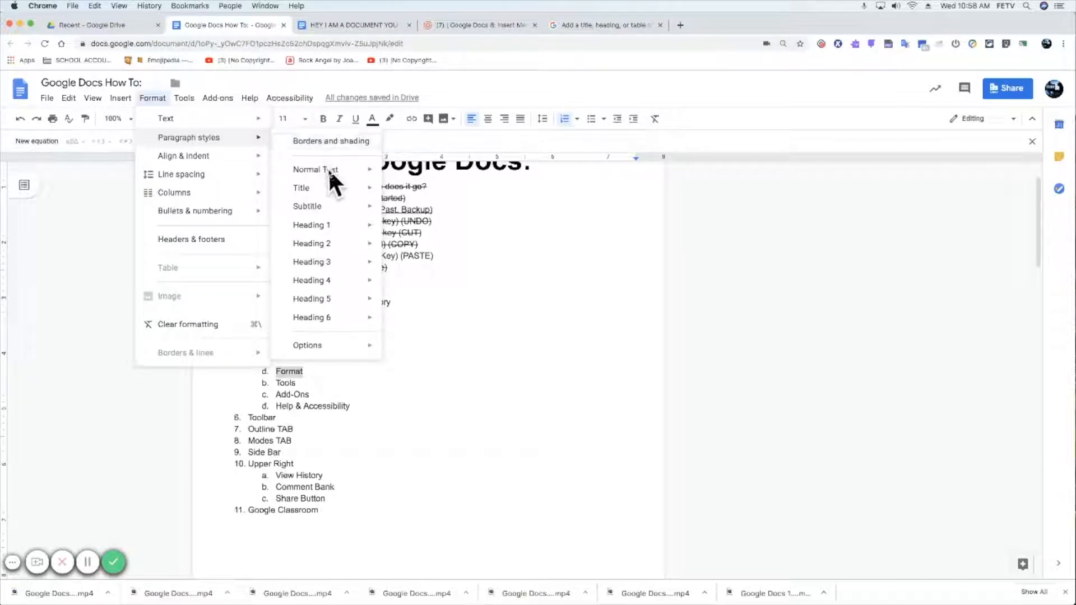
pyautogui.moveTo(329, 173)
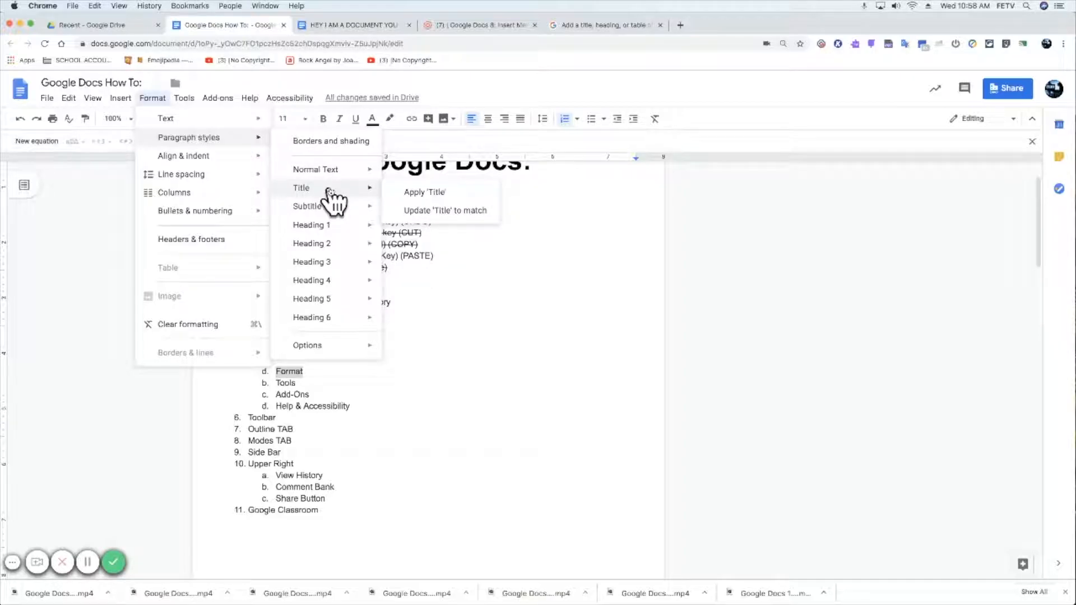
pyautogui.moveTo(332, 212)
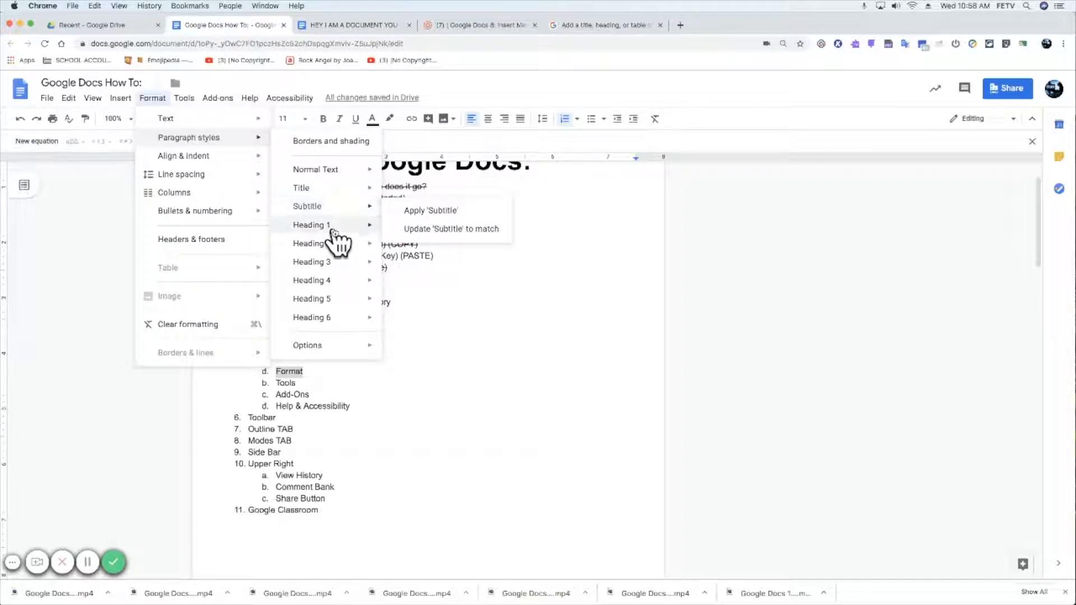
pyautogui.moveTo(334, 232)
pyautogui.moveTo(334, 250)
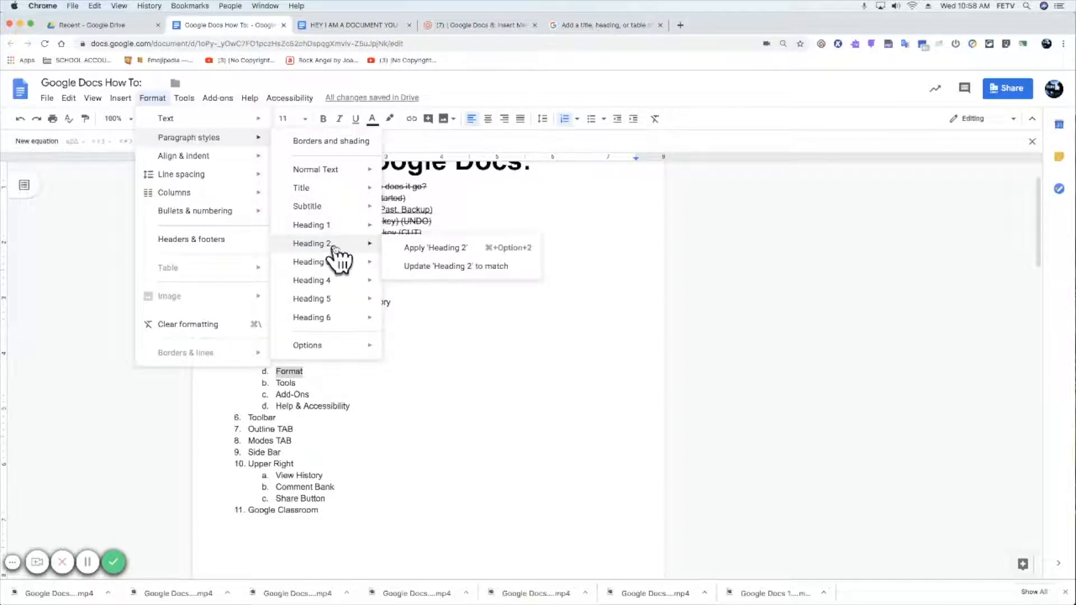
pyautogui.moveTo(324, 348)
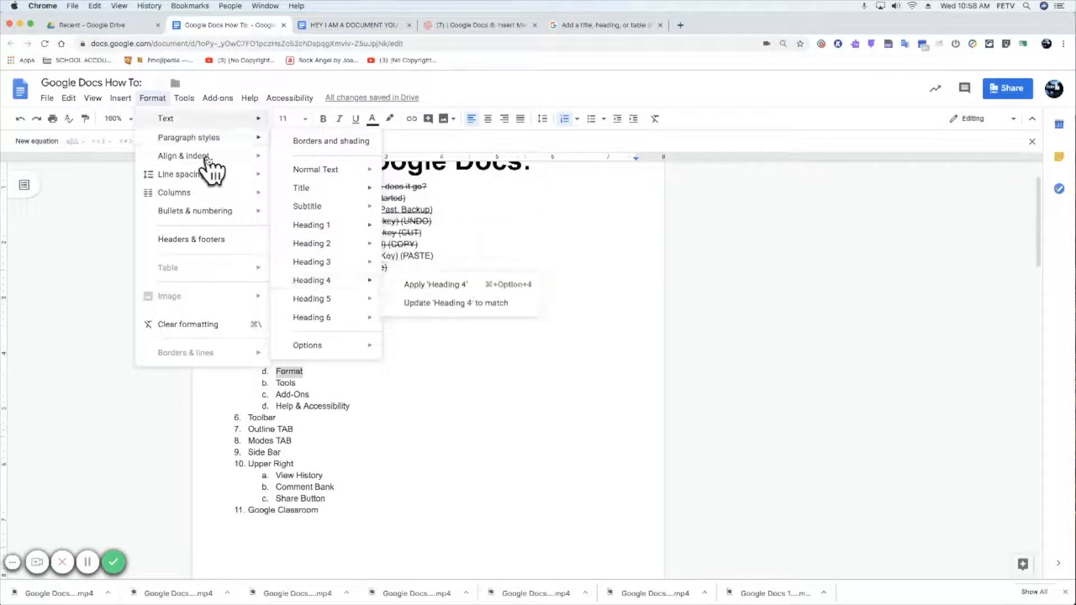
# Examine the indentation options for the "Format" item, including the special indent choices, and close them without applying changes
pyautogui.moveTo(209, 163)
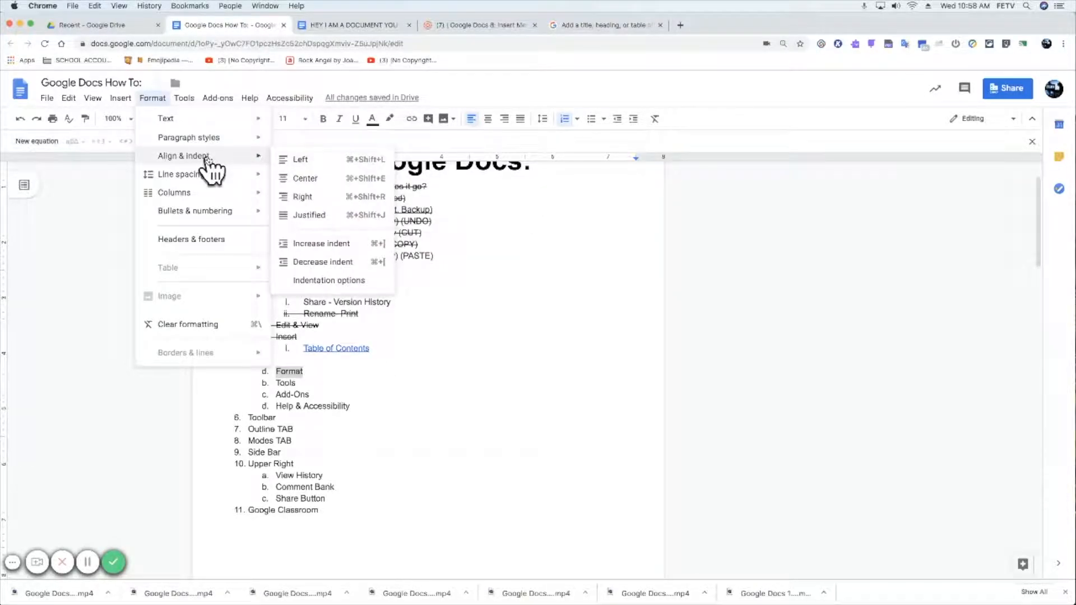
pyautogui.click(321, 280)
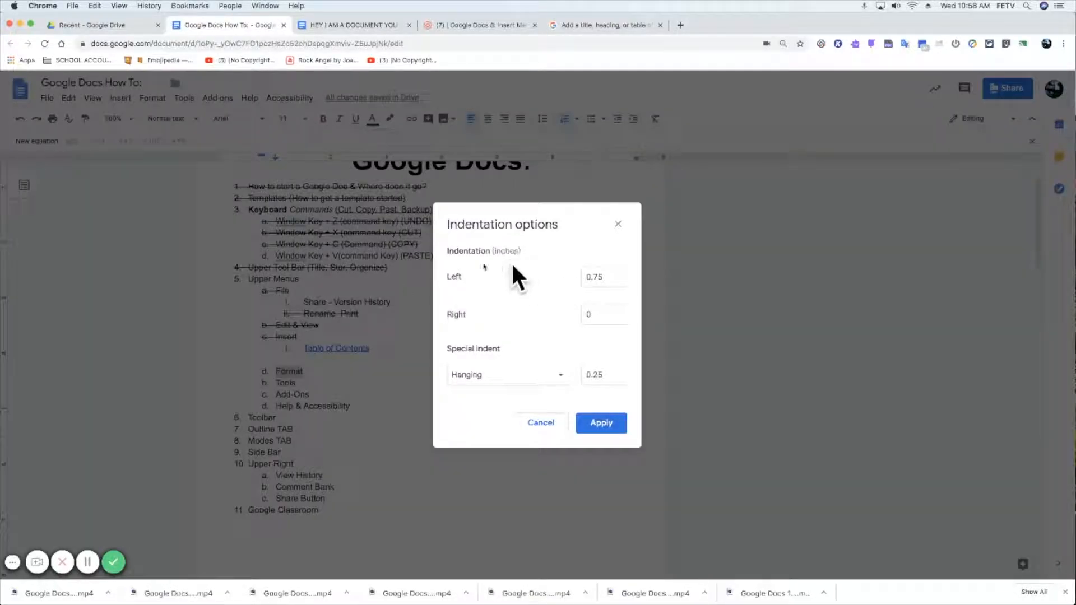
pyautogui.click(523, 375)
pyautogui.click(521, 375)
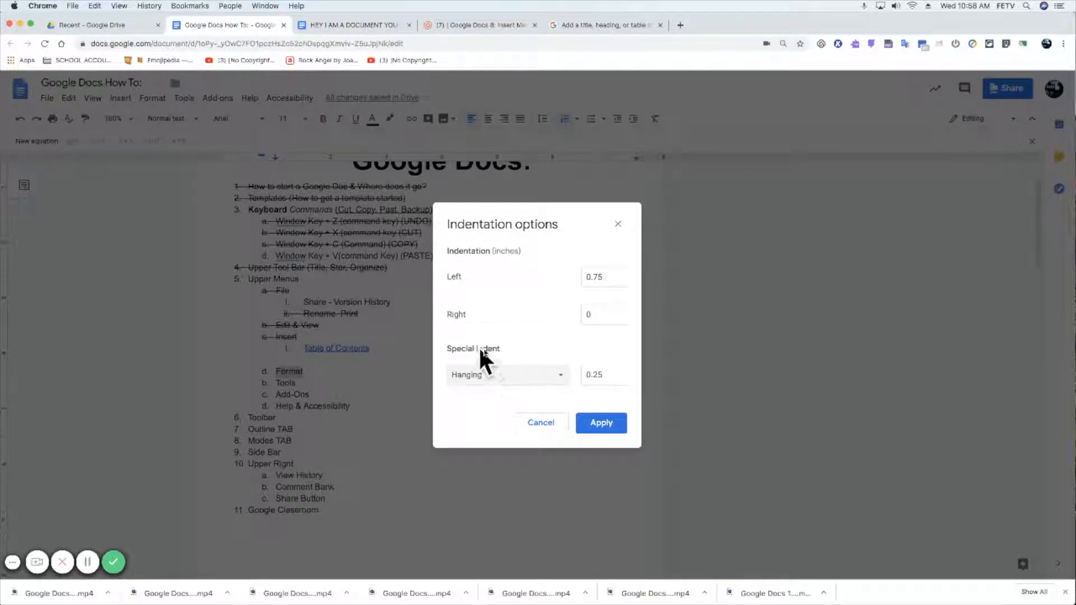
pyautogui.click(538, 375)
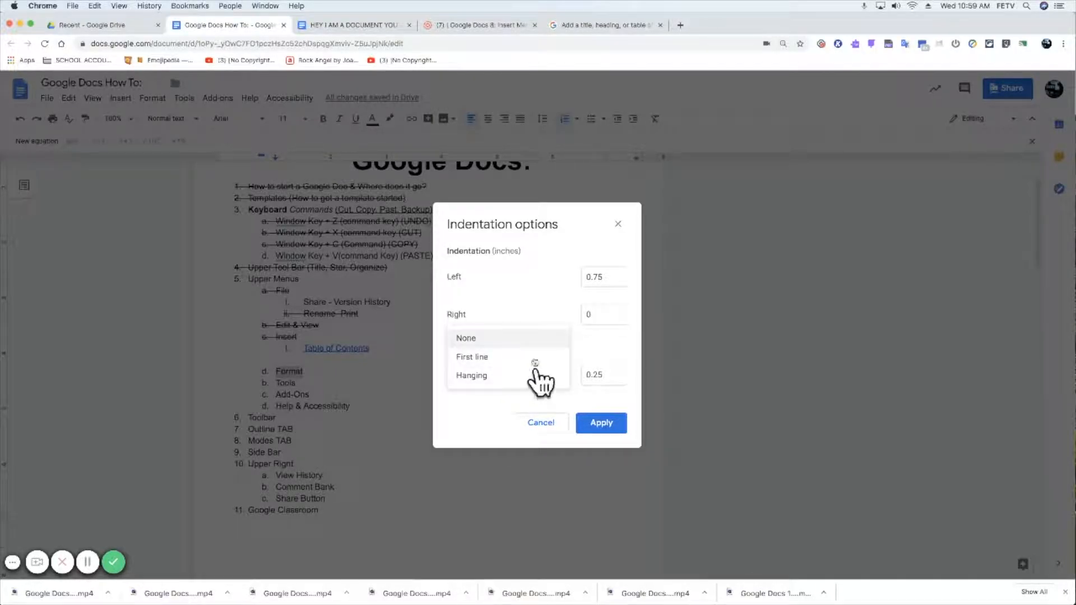
pyautogui.click(533, 306)
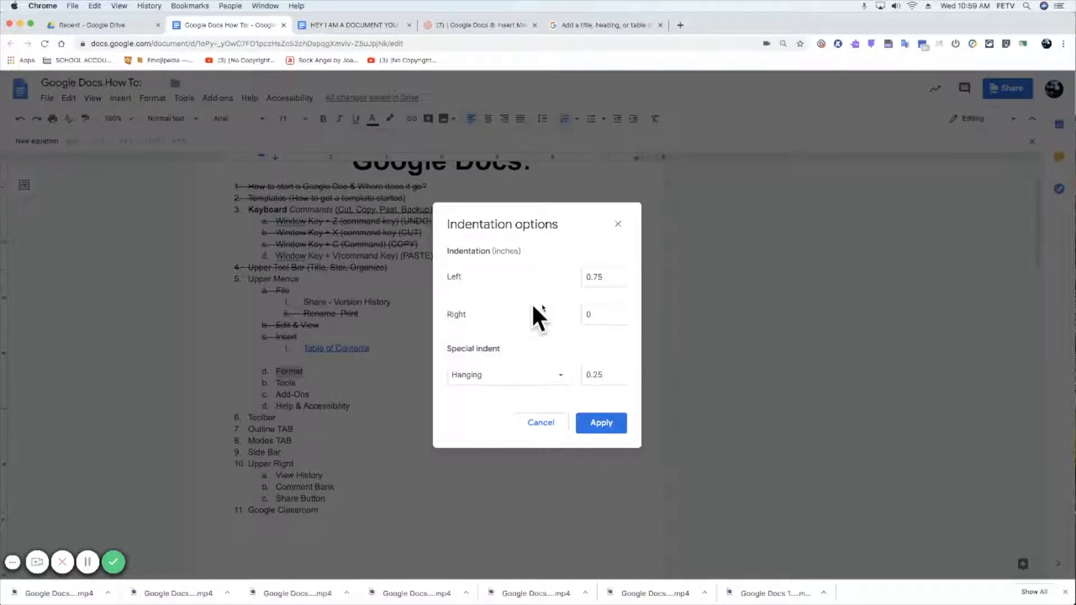
pyautogui.click(618, 227)
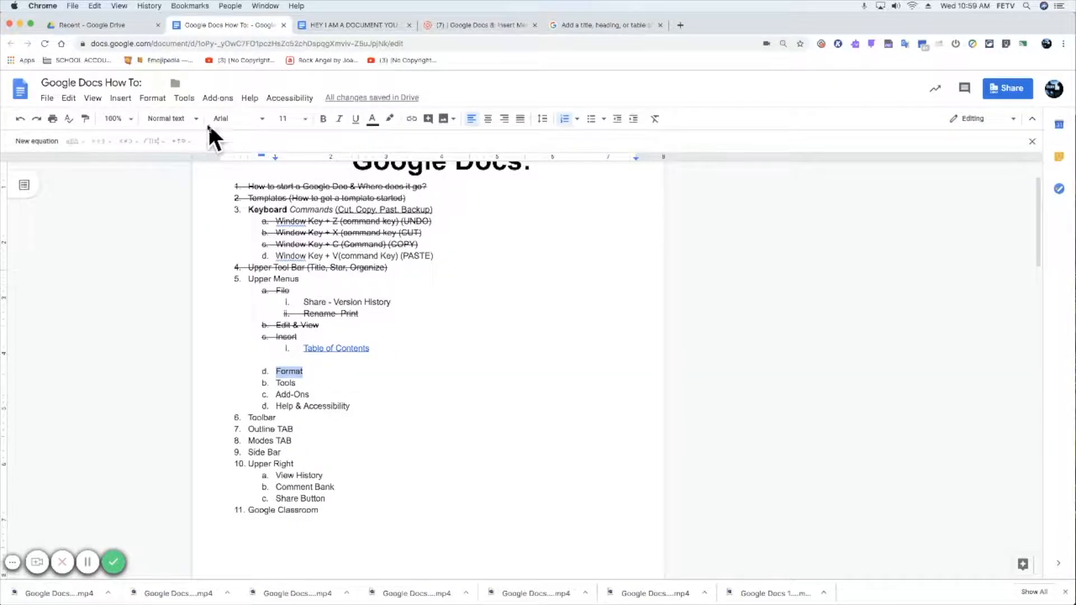
# Review the alignment and indent commands, and place the text cursor at the end of the "Format" list item
pyautogui.click(159, 98)
pyautogui.moveTo(170, 159)
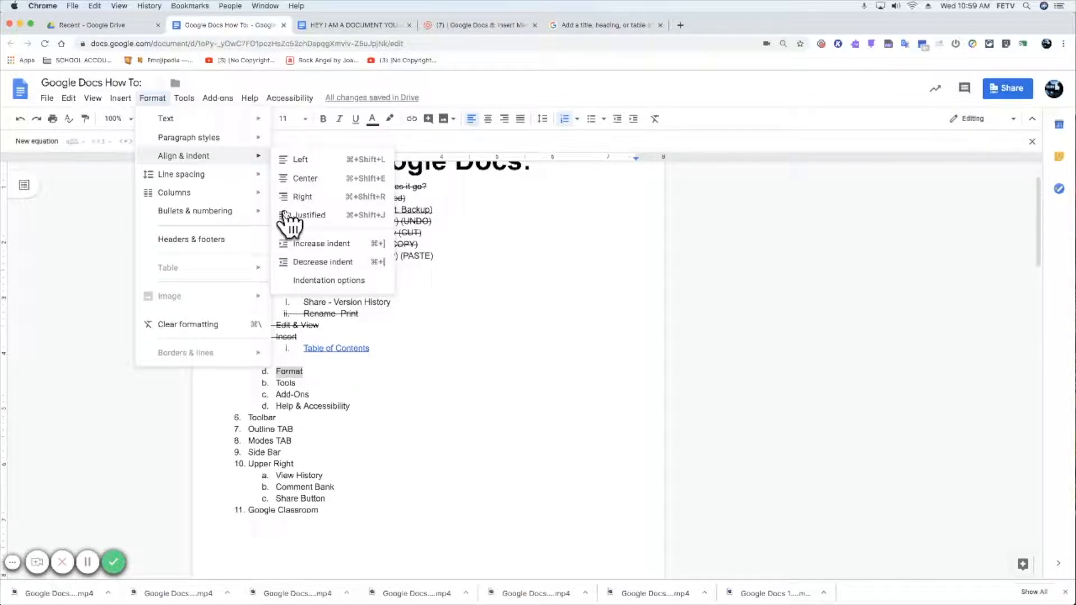
pyautogui.click(409, 314)
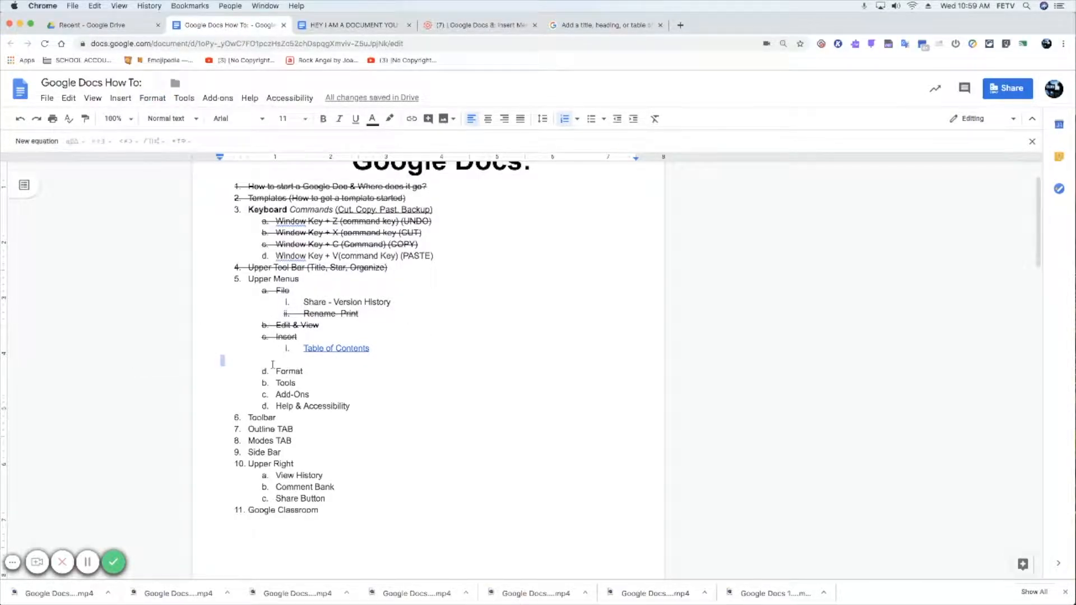
pyautogui.click(313, 373)
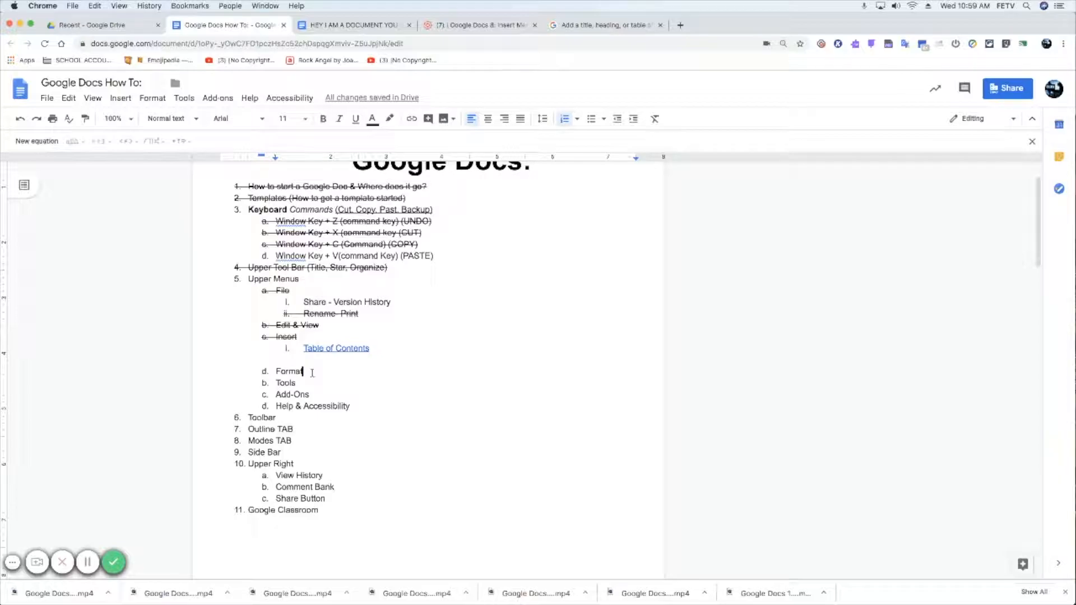
# Try center, right and justified alignment on the "Format" list item and return it to left alignment
pyautogui.click(489, 120)
pyautogui.click(505, 119)
pyautogui.click(520, 119)
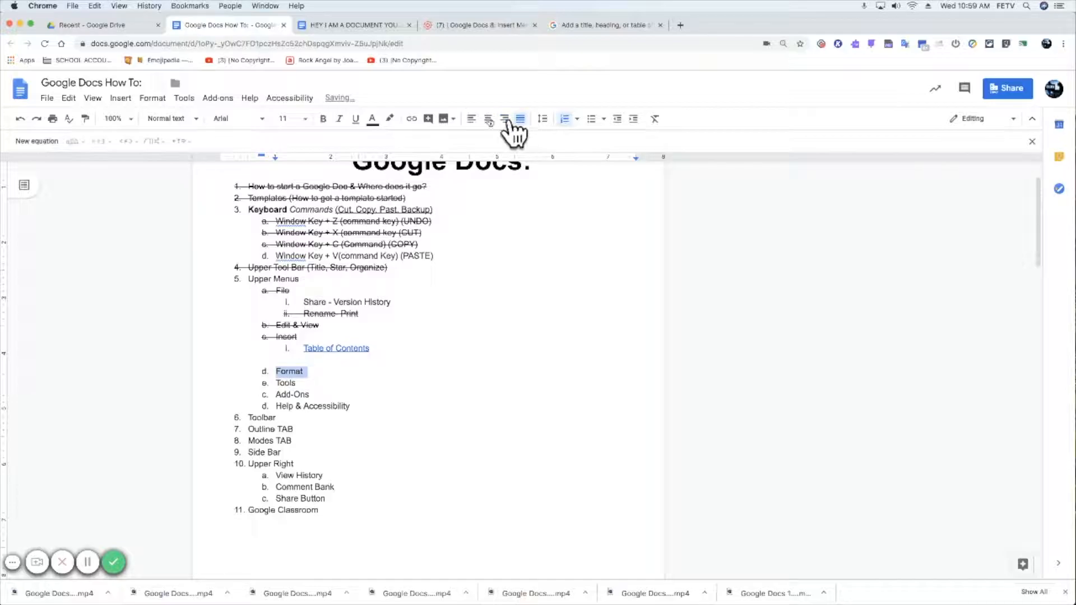
pyautogui.click(473, 119)
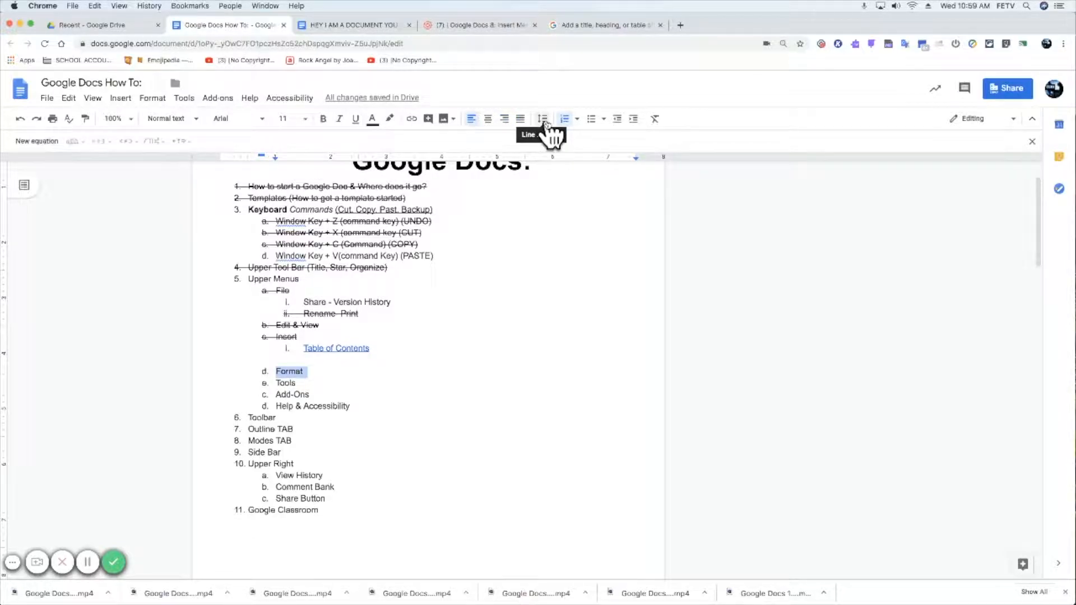
# Review the line spacing choices for the "Format" item, including custom spacing, without applying any change
pyautogui.click(542, 118)
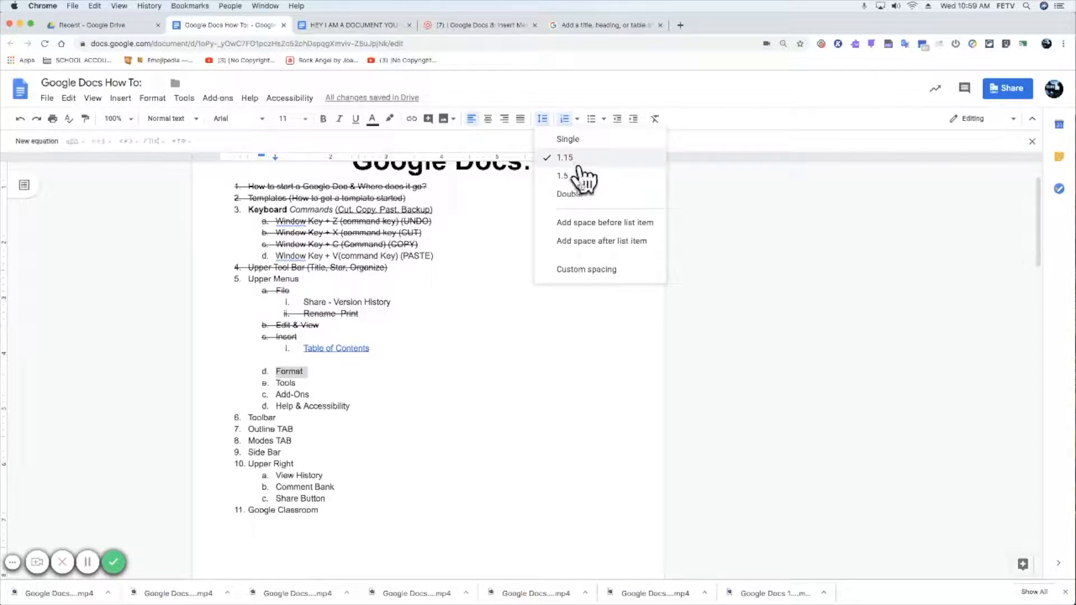
pyautogui.click(587, 270)
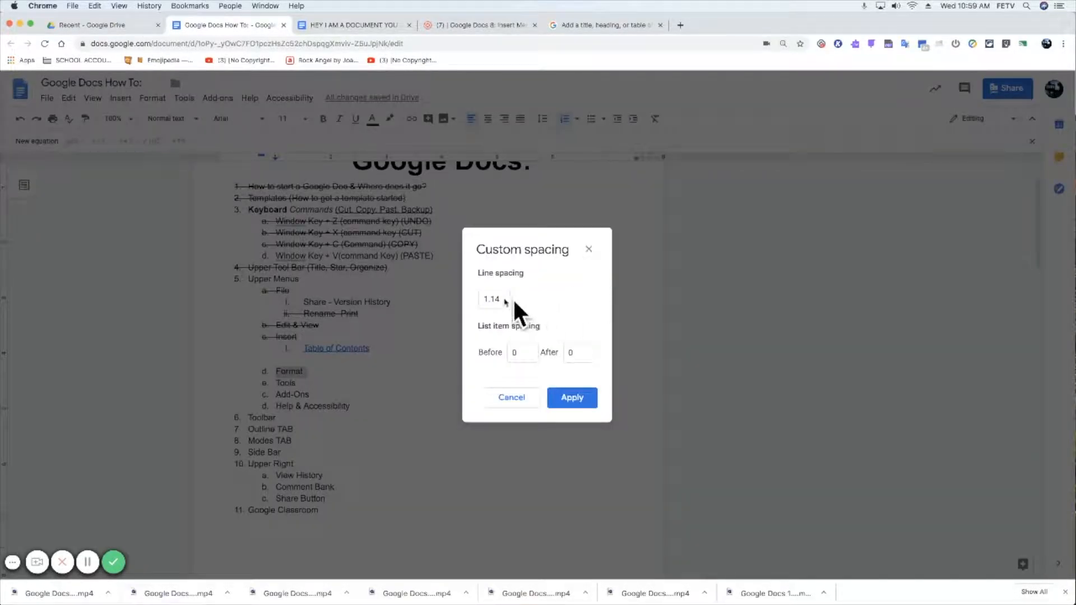
pyautogui.click(523, 397)
pyautogui.click(155, 100)
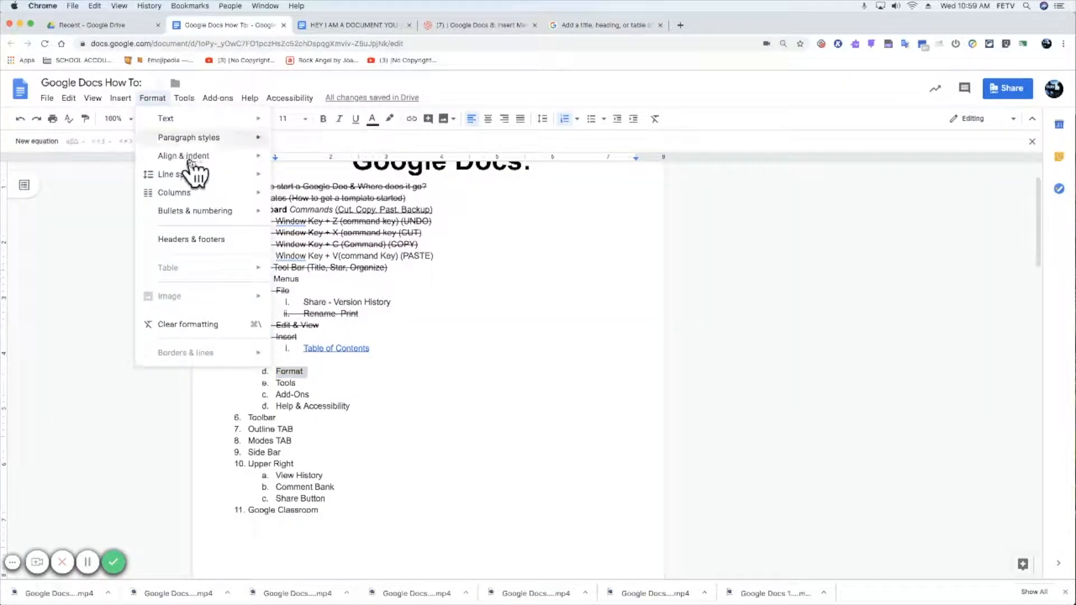
pyautogui.moveTo(190, 177)
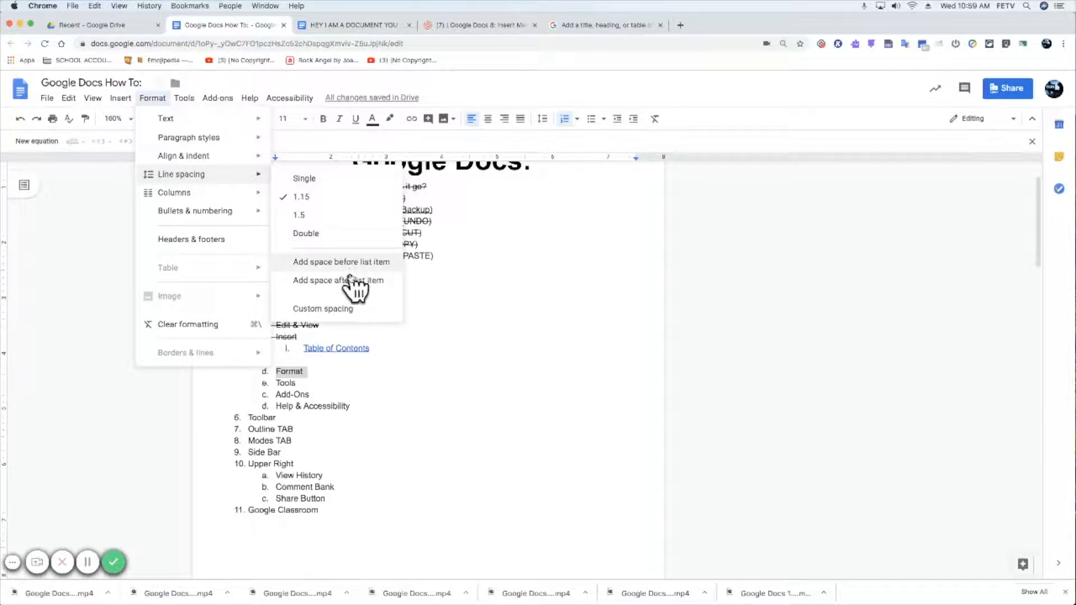
# Apply a two-column layout with the "Format" item selected, and undo it
pyautogui.moveTo(251, 196)
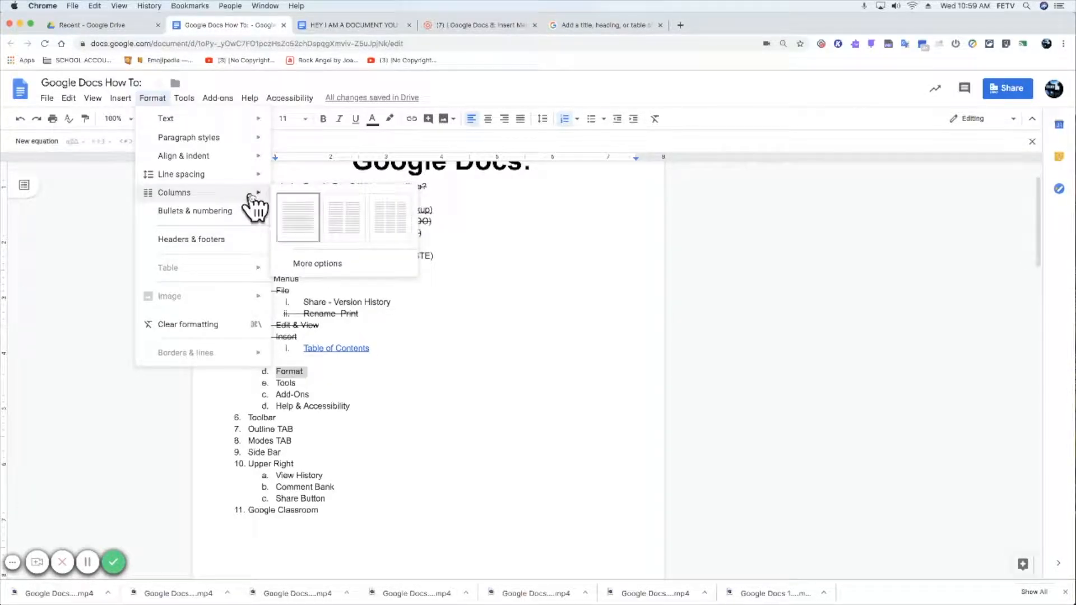
pyautogui.click(352, 225)
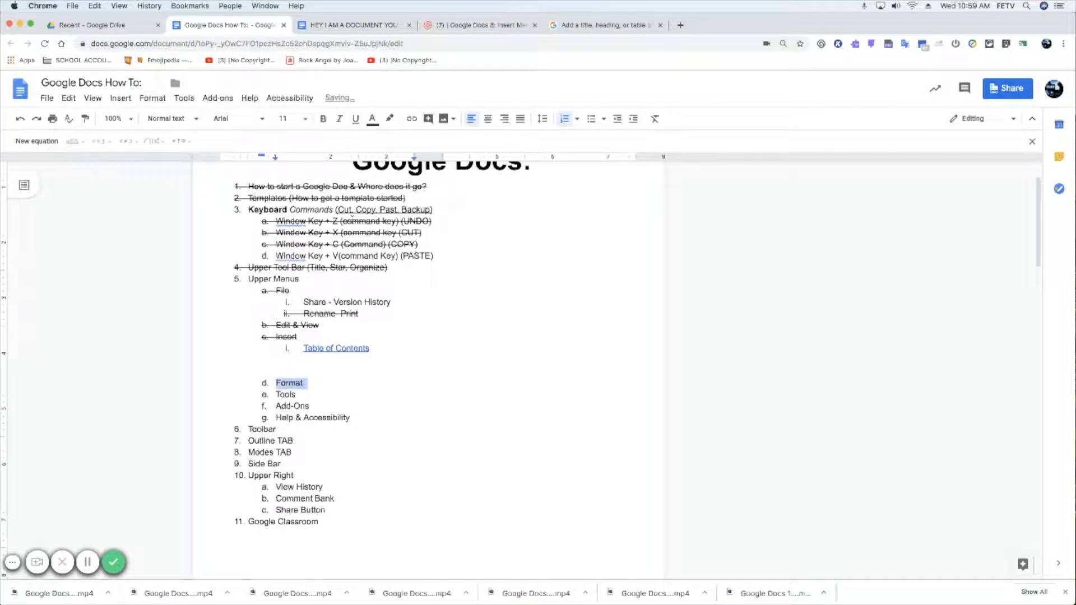
pyautogui.press('super+z')
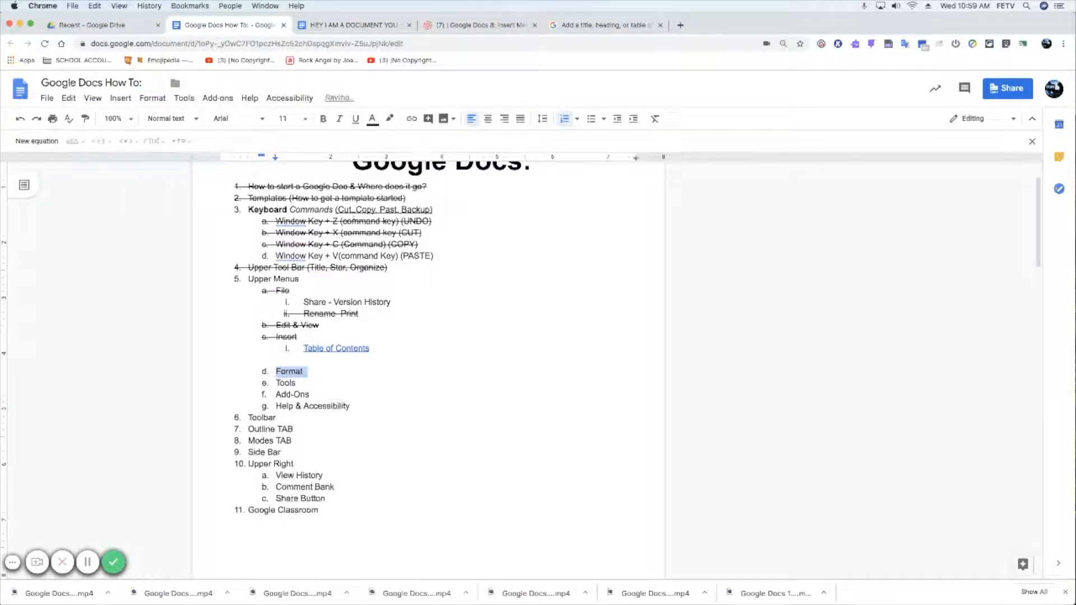
pyautogui.press('super+z')
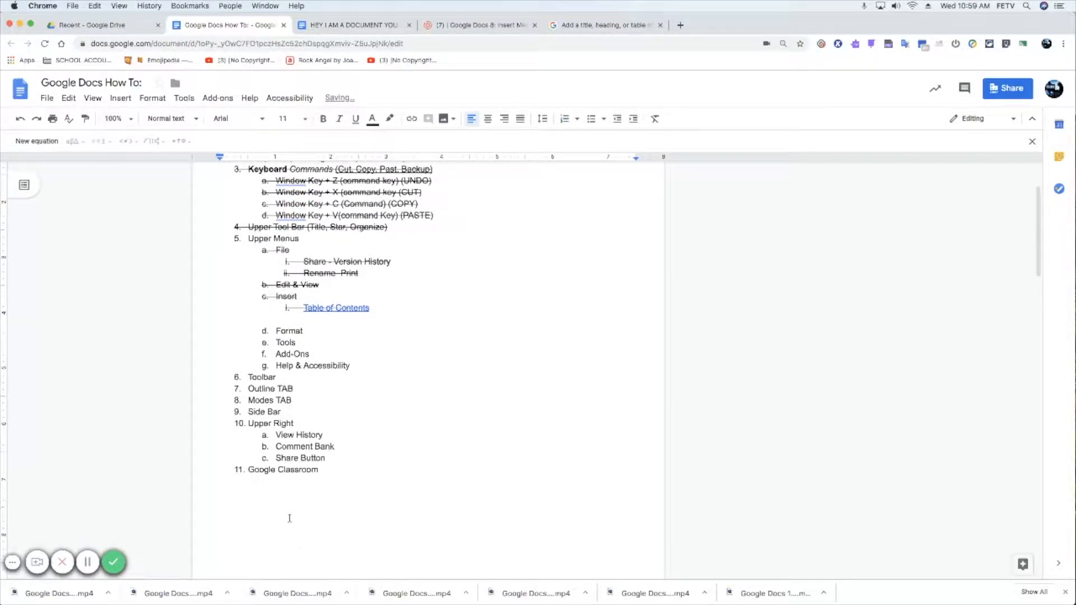
pyautogui.press('super+z')
pyautogui.press('super+z')
pyautogui.press('super+z')
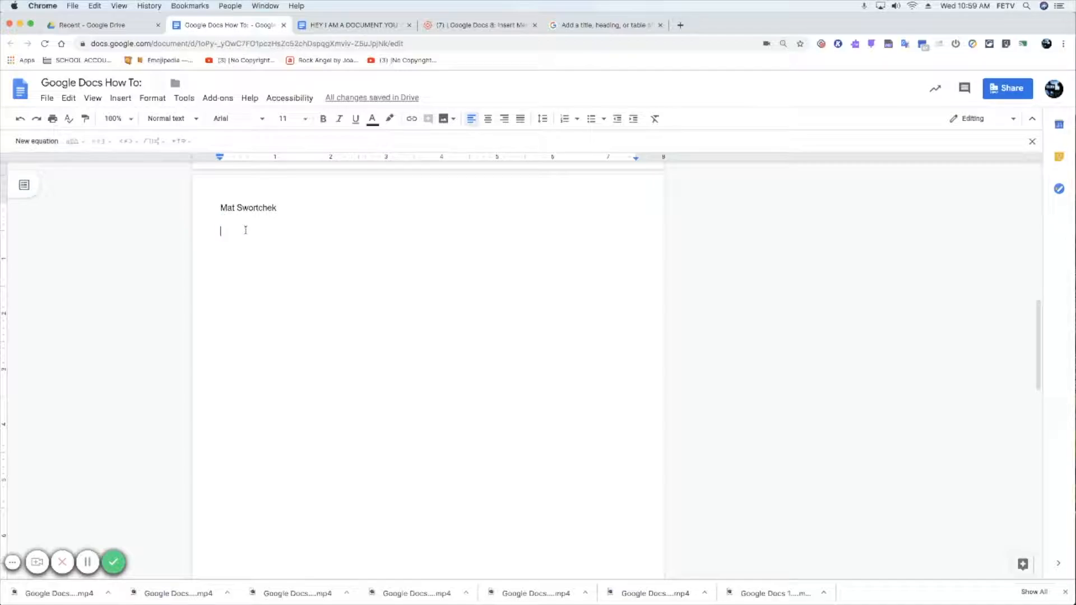
# Apply a two-column layout from the empty line on the page after the outline
pyautogui.click(153, 99)
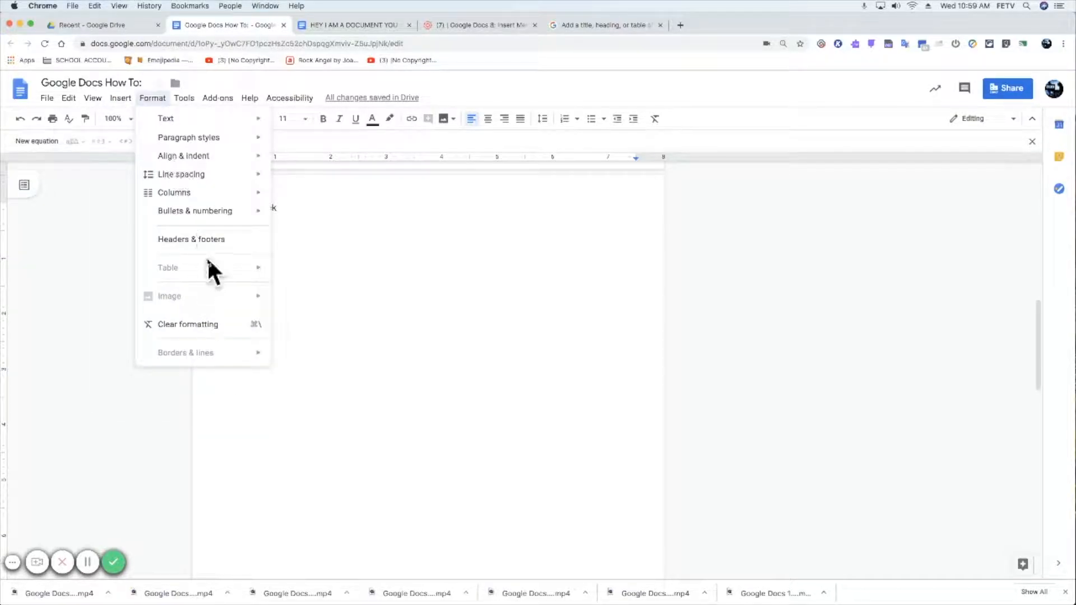
pyautogui.moveTo(207, 193)
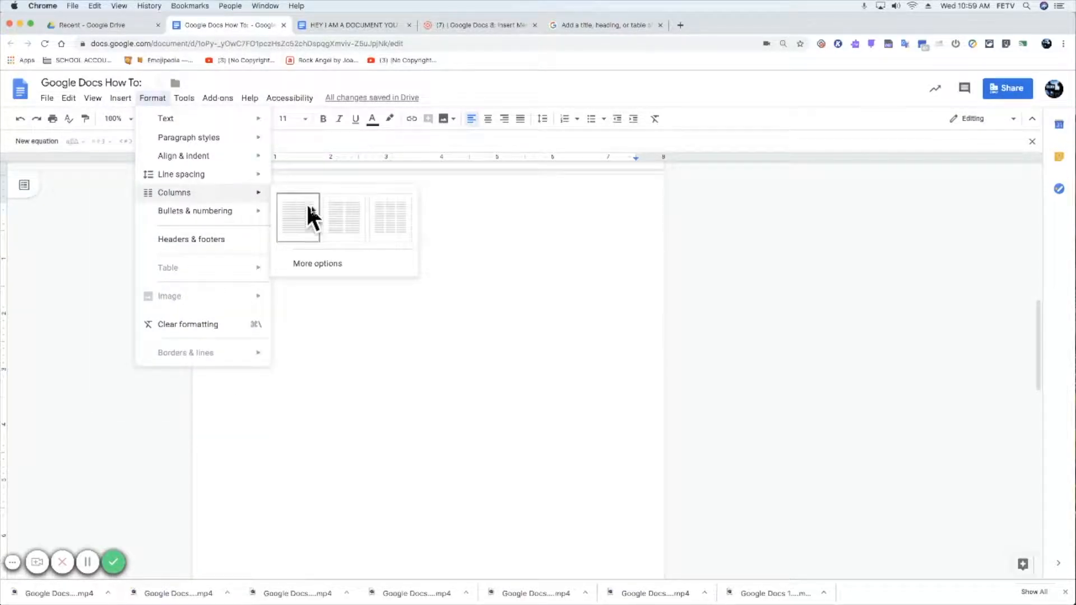
pyautogui.click(345, 224)
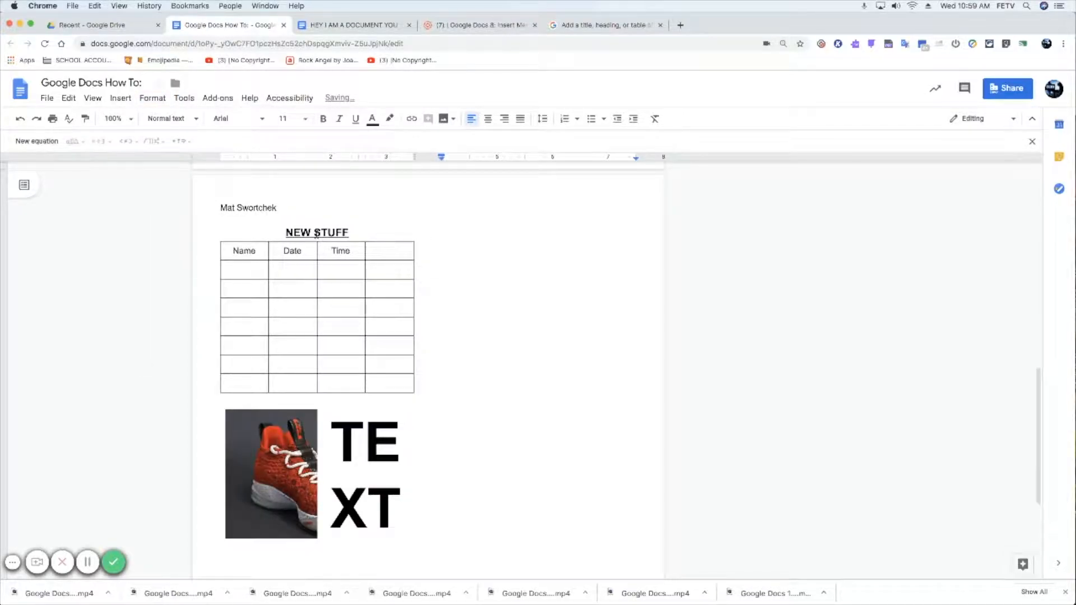
pyautogui.scroll(3, 317, 234)
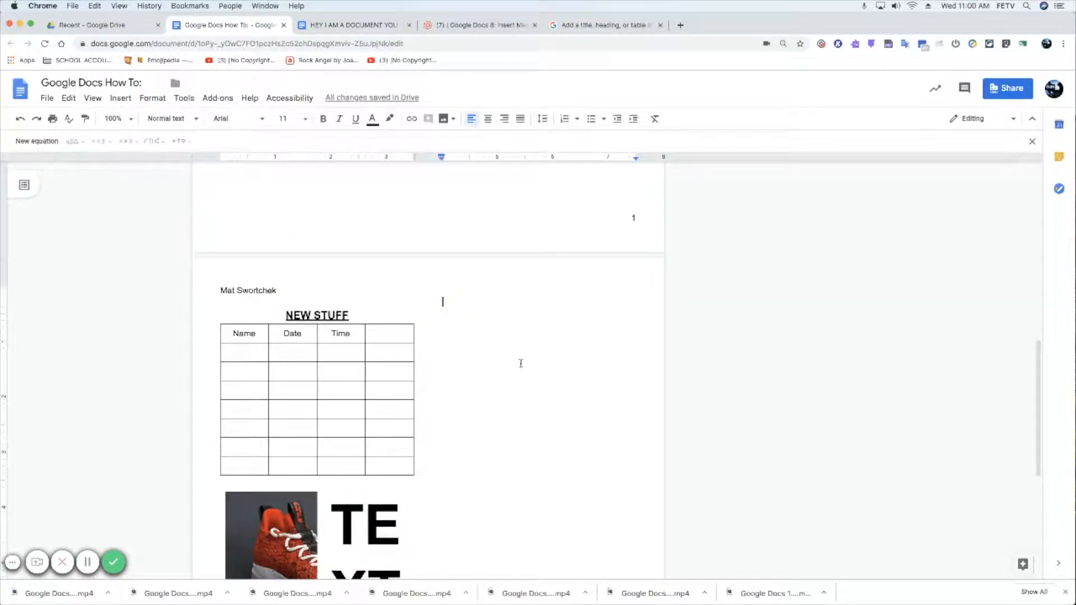
# Fill the second column beside the "NEW STUFF" table with several lines of random filler text
pyautogui.write('dsfa')
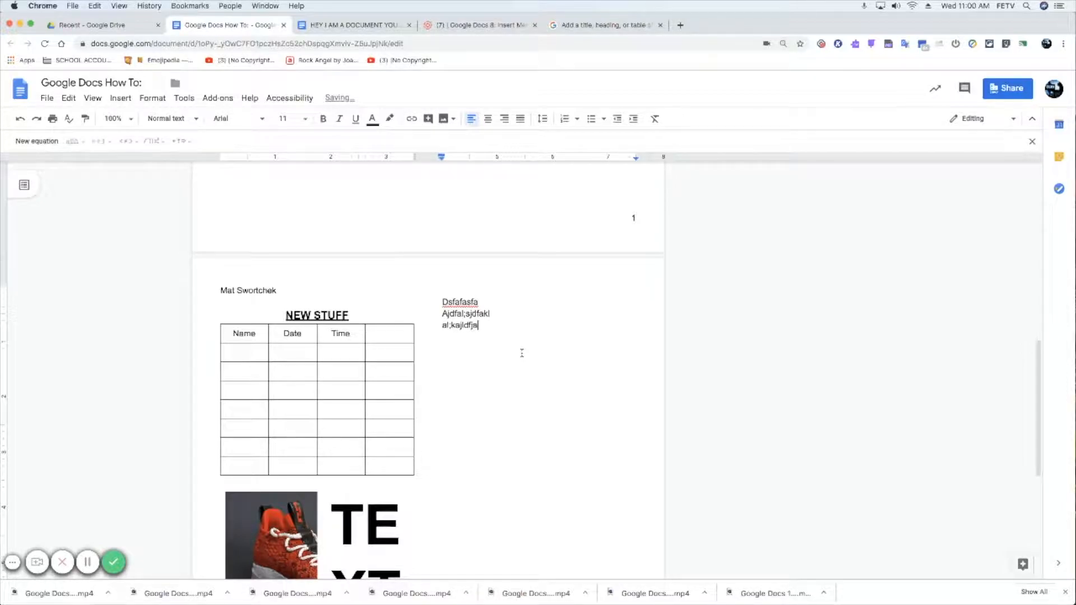
pyautogui.press('Return')
pyautogui.write('akdjsfkl;ajdsfl;ajsl')
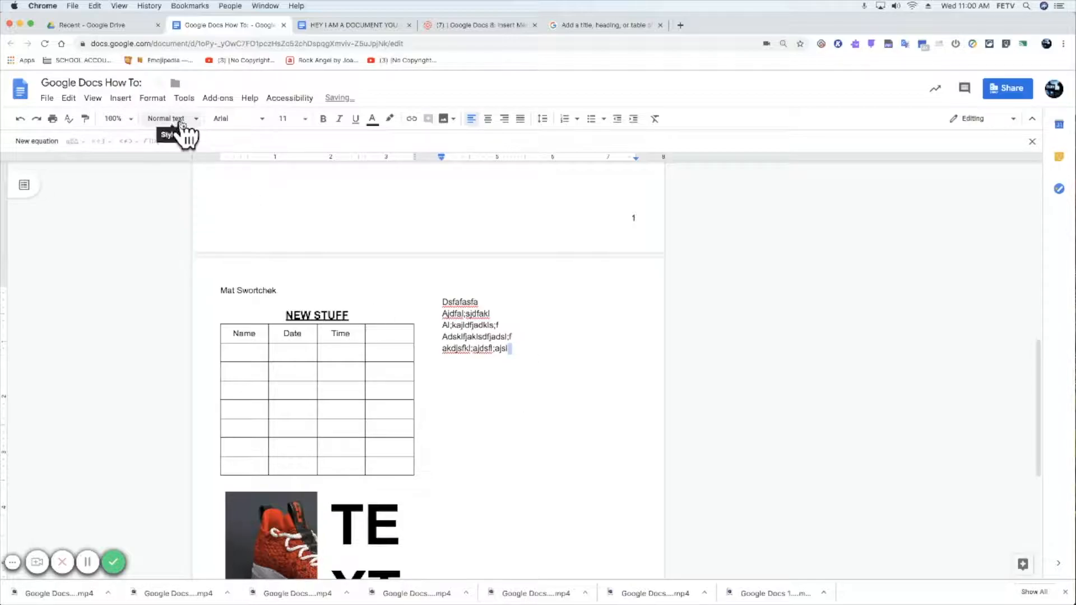
# Delete the filler text line by line and undo the two-column layout
pyautogui.press('super+BackSpace')
pyautogui.press('super+BackSpace')
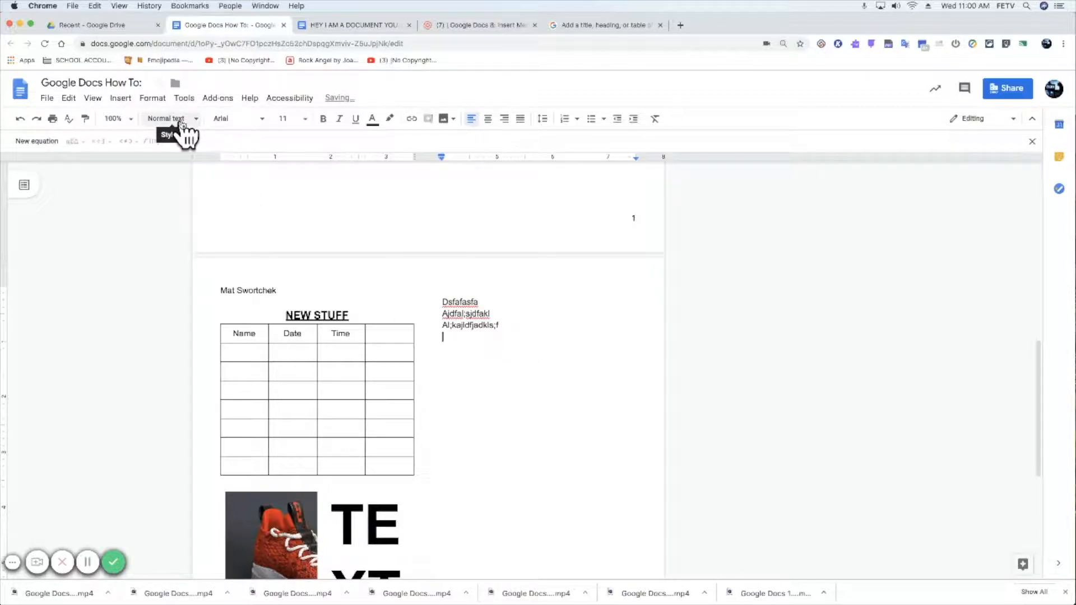
pyautogui.press('super+BackSpace')
pyautogui.press('BackSpace')
pyautogui.press('super+BackSpace')
pyautogui.press('BackSpace')
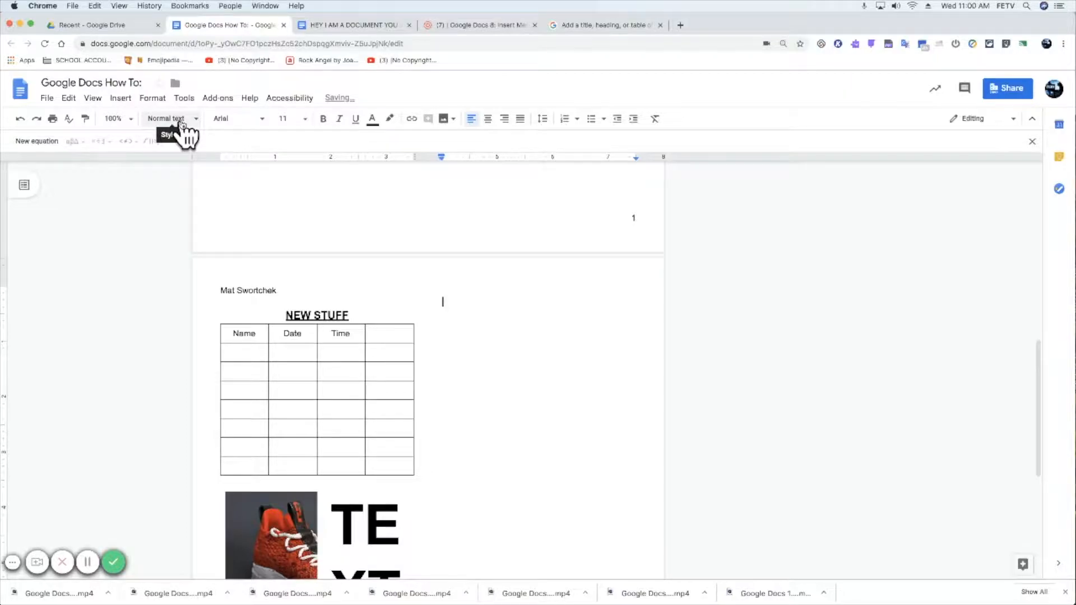
pyautogui.press('super+z')
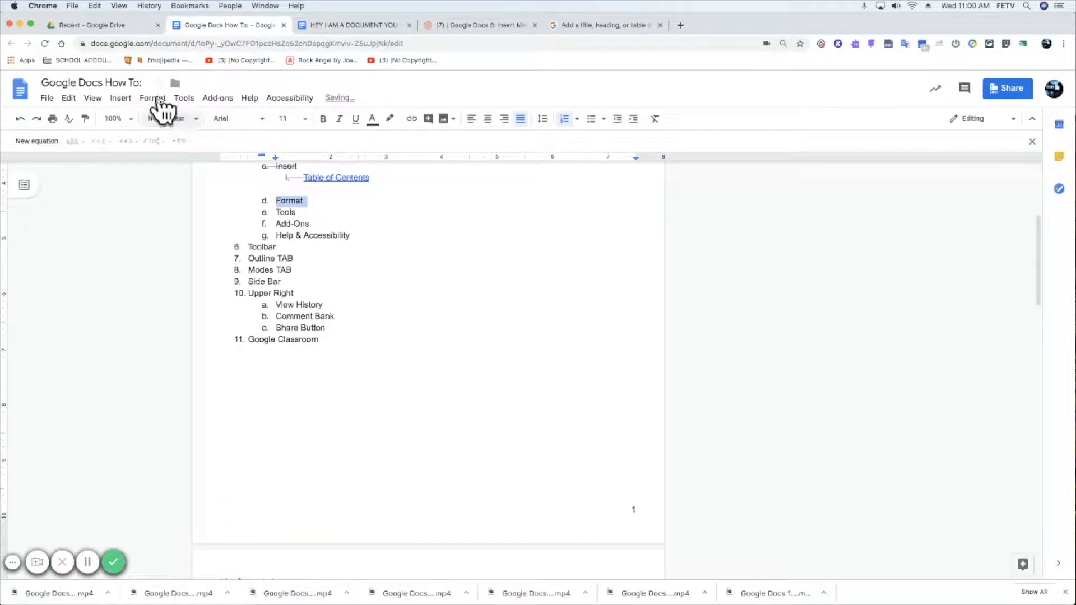
# Examine the bullets and numbering choices, including the list options and numbered list styles, and close them without applying any
pyautogui.click(154, 99)
pyautogui.moveTo(192, 219)
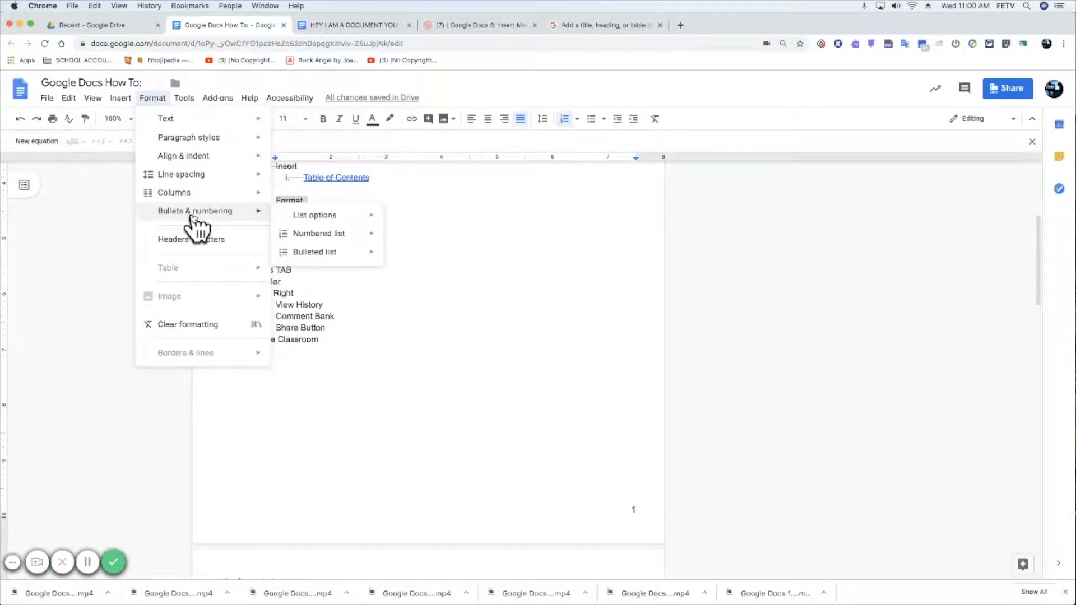
pyautogui.moveTo(326, 224)
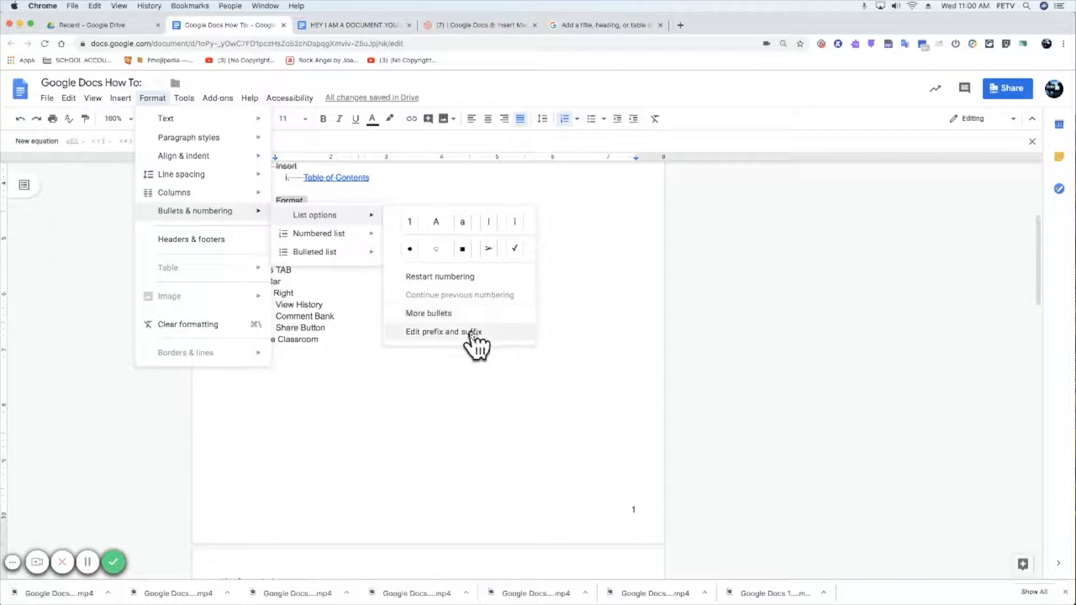
pyautogui.moveTo(318, 252)
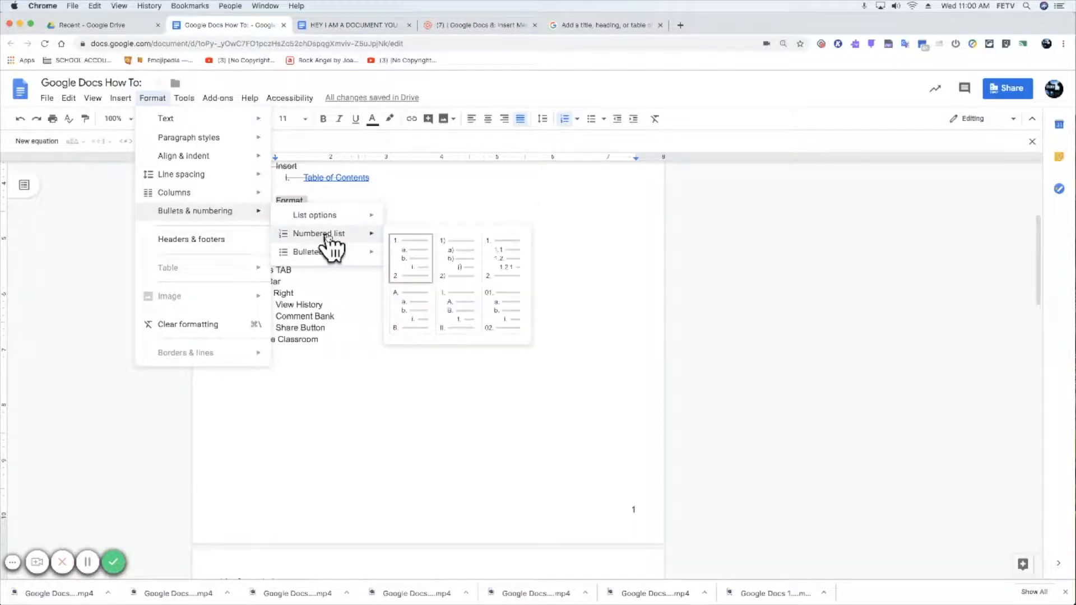
pyautogui.doubleClick(369, 366)
# Remove the blank line between "Table of Contents" and "Format", keeping the final "s" of "Contents"
pyautogui.scroll(-1, 366, 344)
pyautogui.scroll(5, 365, 344)
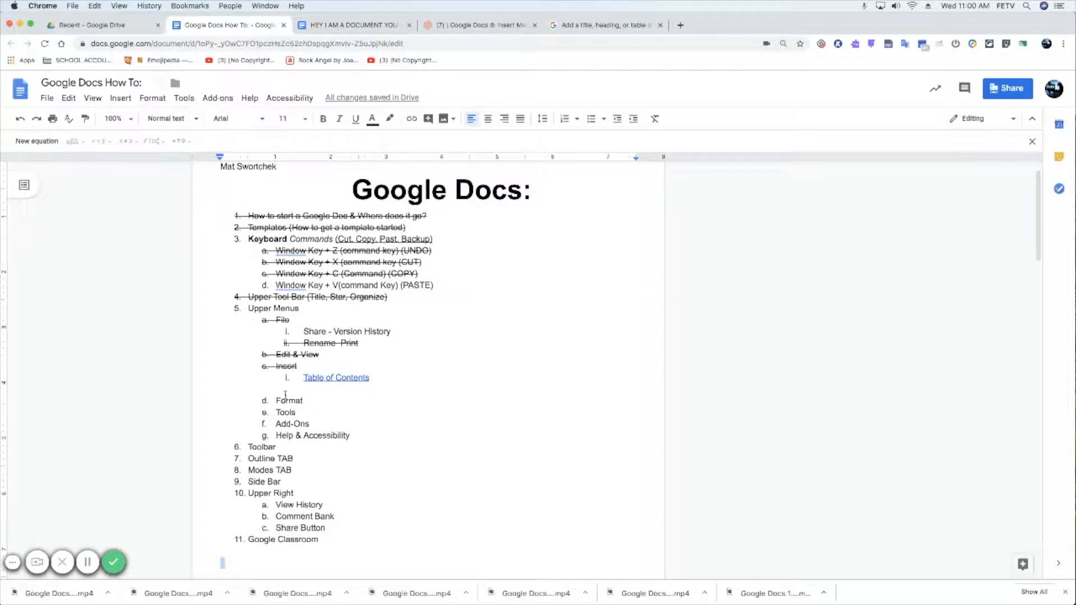
pyautogui.press('BackSpace')
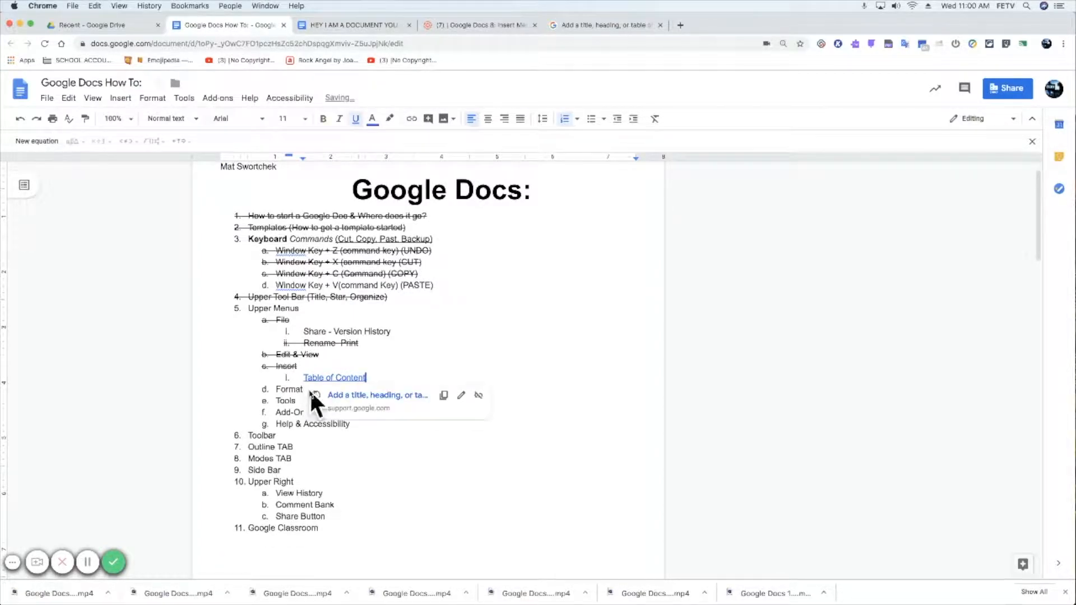
pyautogui.write('s')
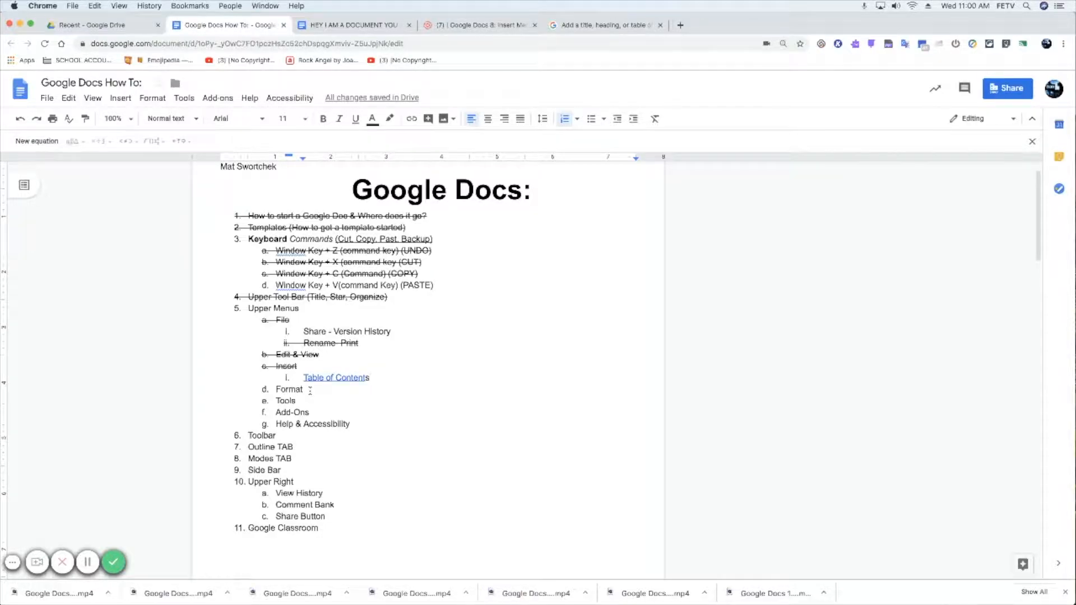
# Add a line outside the list below "Table of Contents" and enter "Title" on it
pyautogui.press('Return')
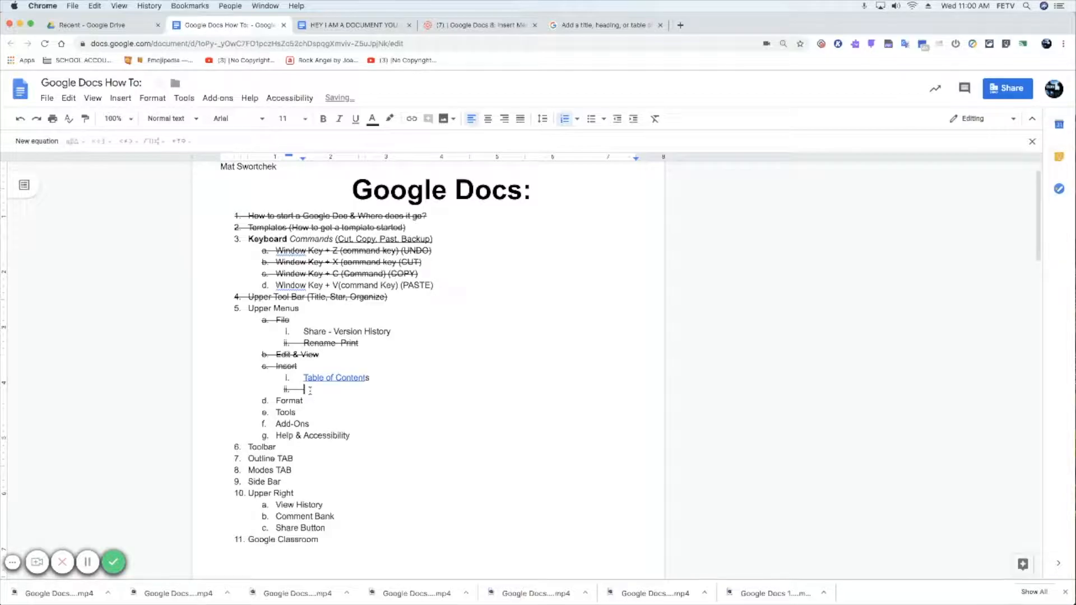
pyautogui.hotkey('shift', 'Tab')
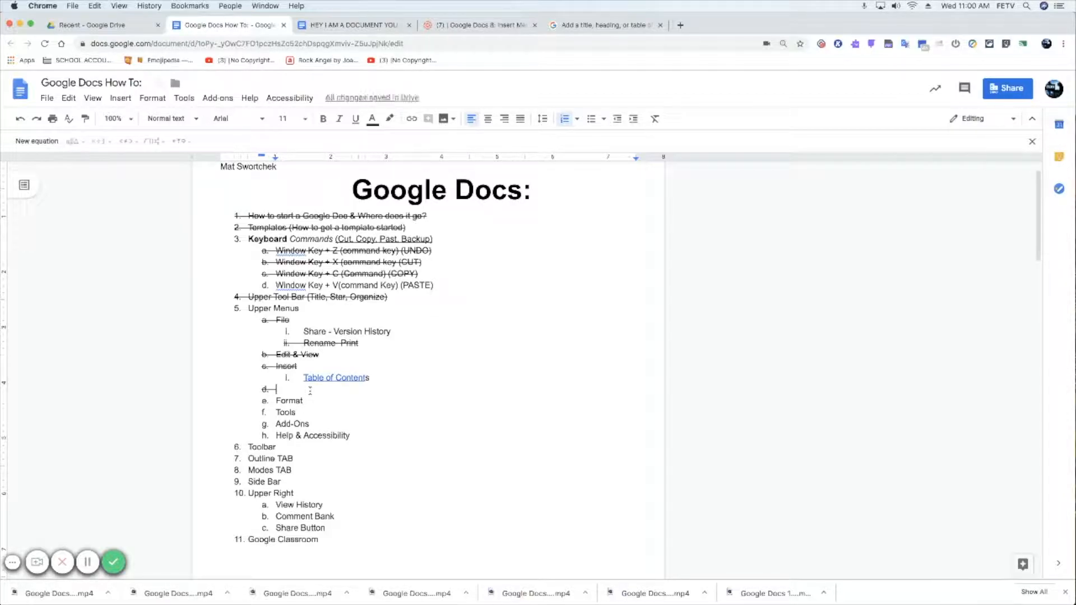
pyautogui.hotkey('shift', 'Tab')
pyautogui.press('BackSpace')
pyautogui.write('Title')
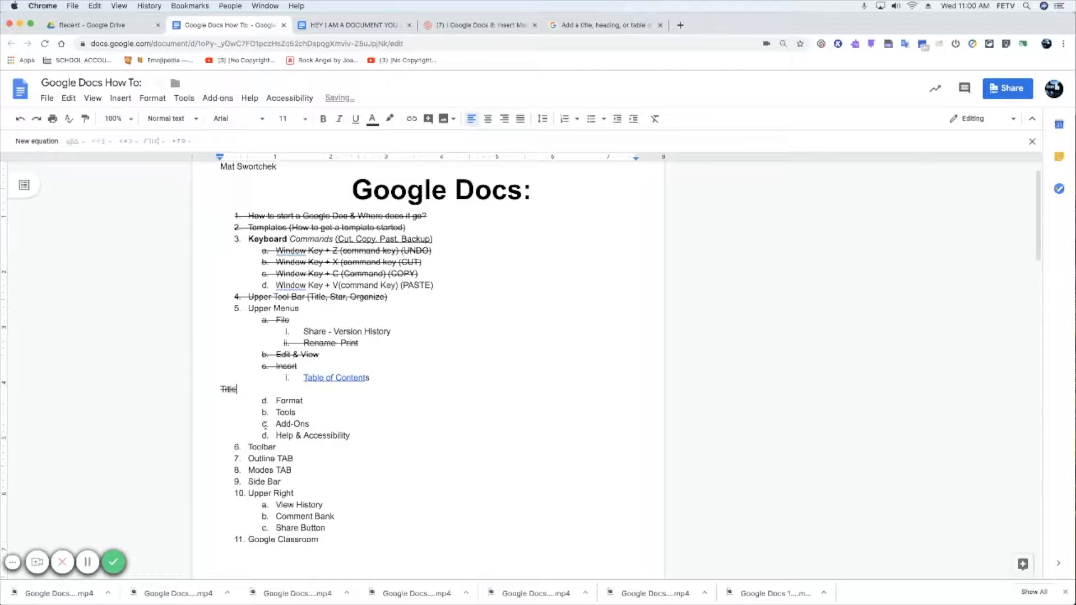
# Delete the "Title" line so that "Format" directly follows "Table of Contents"
pyautogui.press('BackSpace')
pyautogui.press('Return')
pyautogui.press('BackSpace')
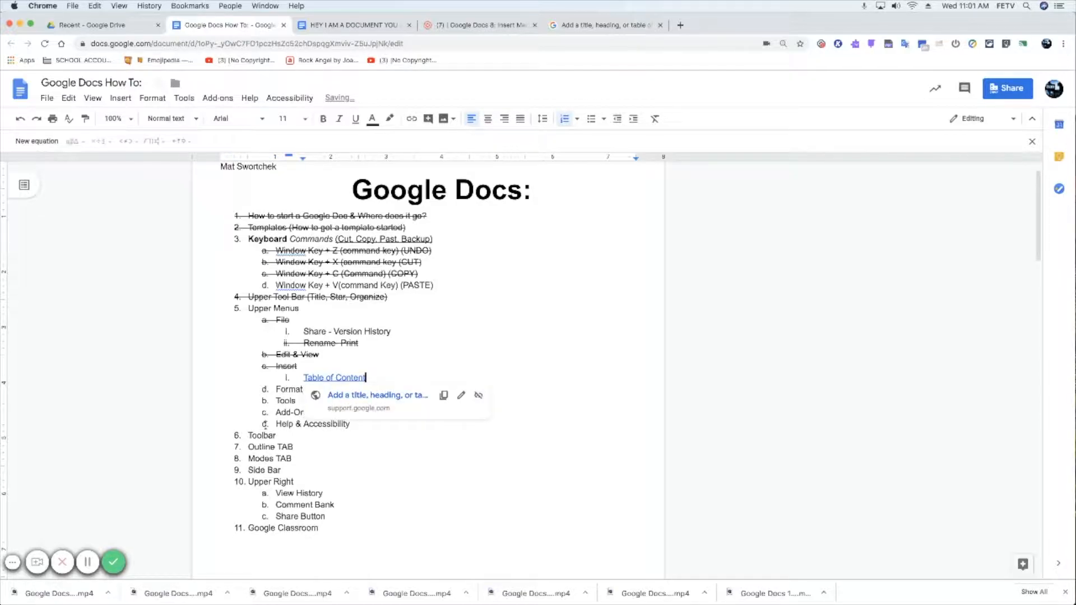
# Examine the margin and layout settings for headers and footers, and close them without applying changes
pyautogui.click(150, 100)
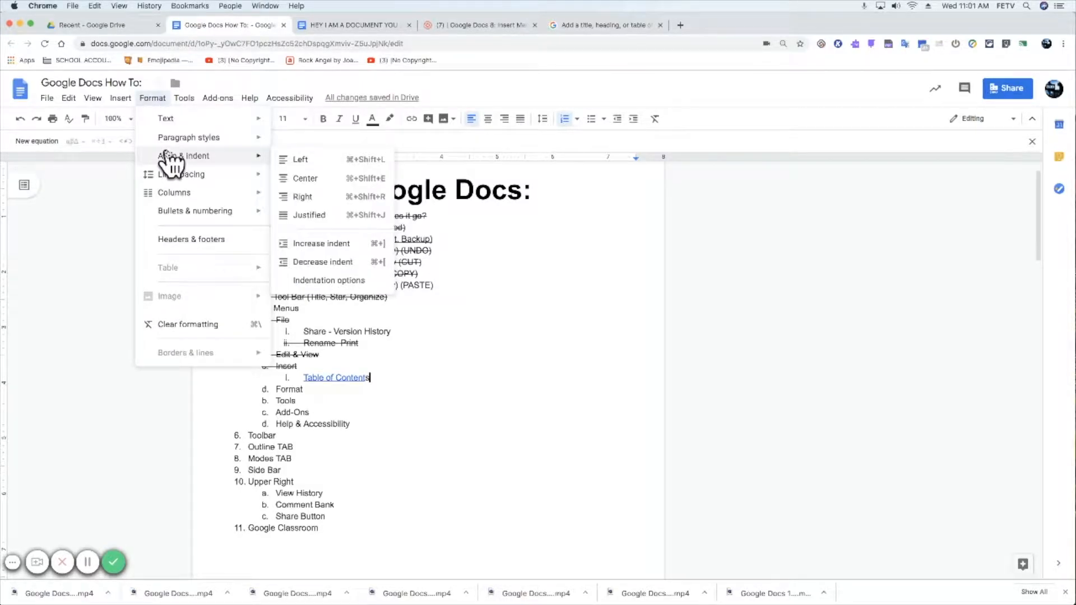
pyautogui.click(448, 442)
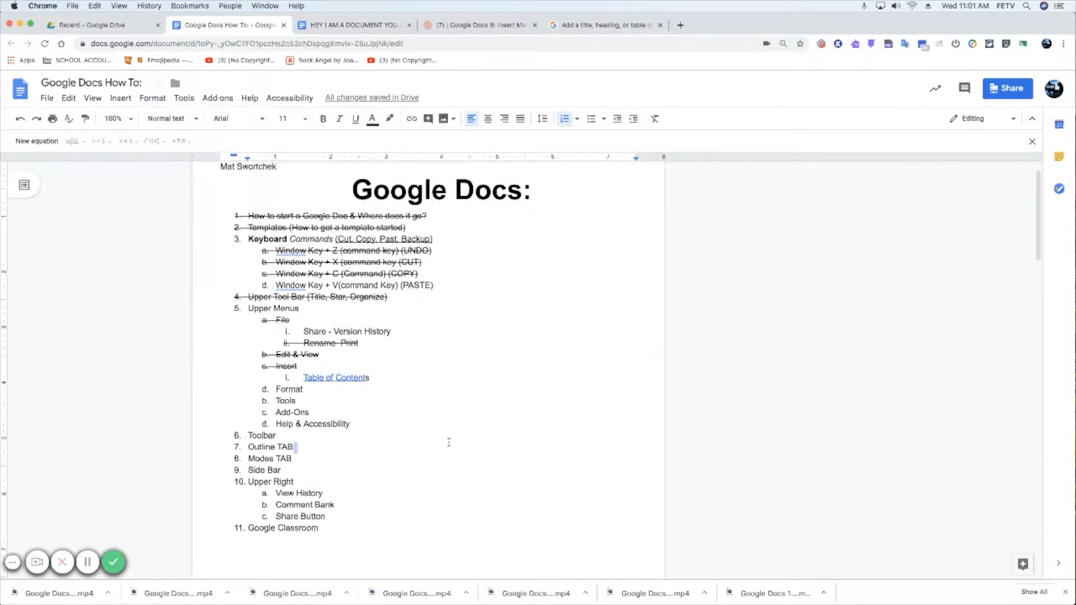
pyautogui.click(152, 100)
pyautogui.click(156, 99)
pyautogui.click(158, 101)
pyautogui.click(225, 241)
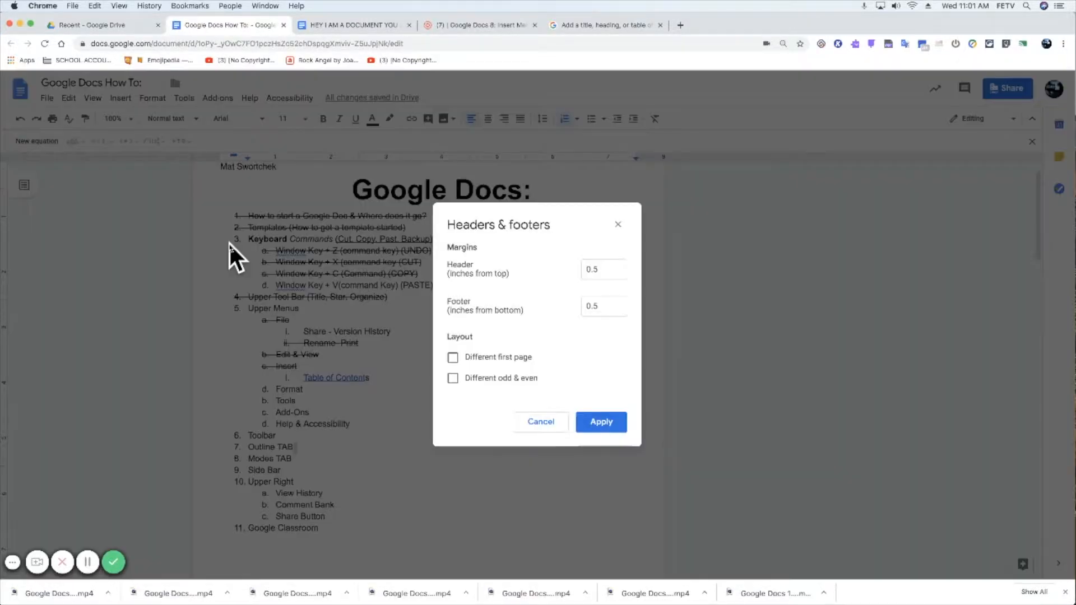
pyautogui.click(618, 225)
# Set the alignment of the table under the NEW STUFF heading to Right in its table properties
pyautogui.click(154, 101)
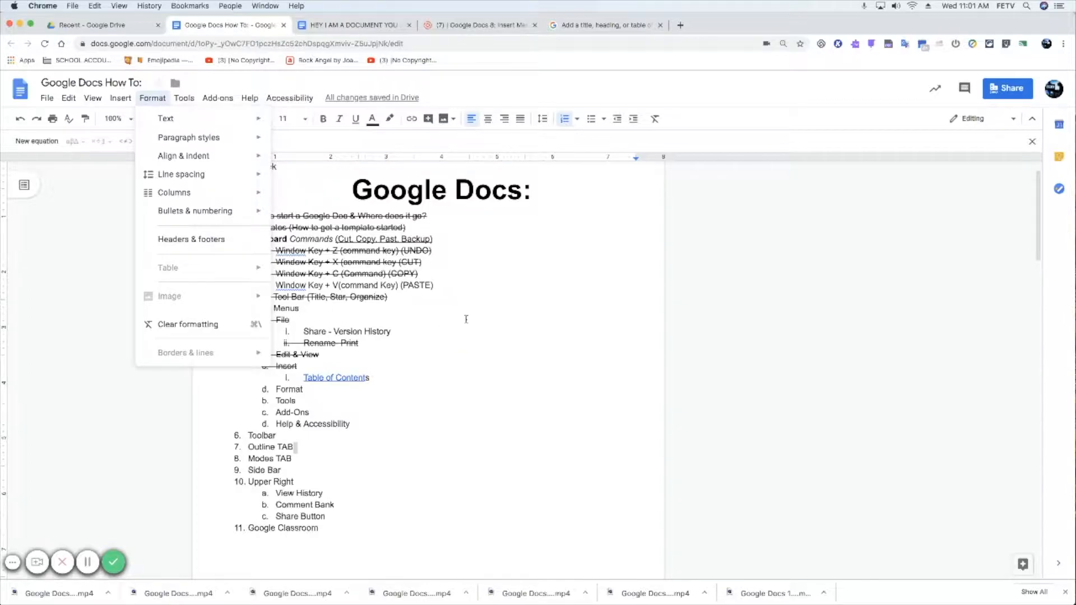
pyautogui.click(452, 385)
pyautogui.scroll(-15, 443, 380)
pyautogui.scroll(-5, 435, 384)
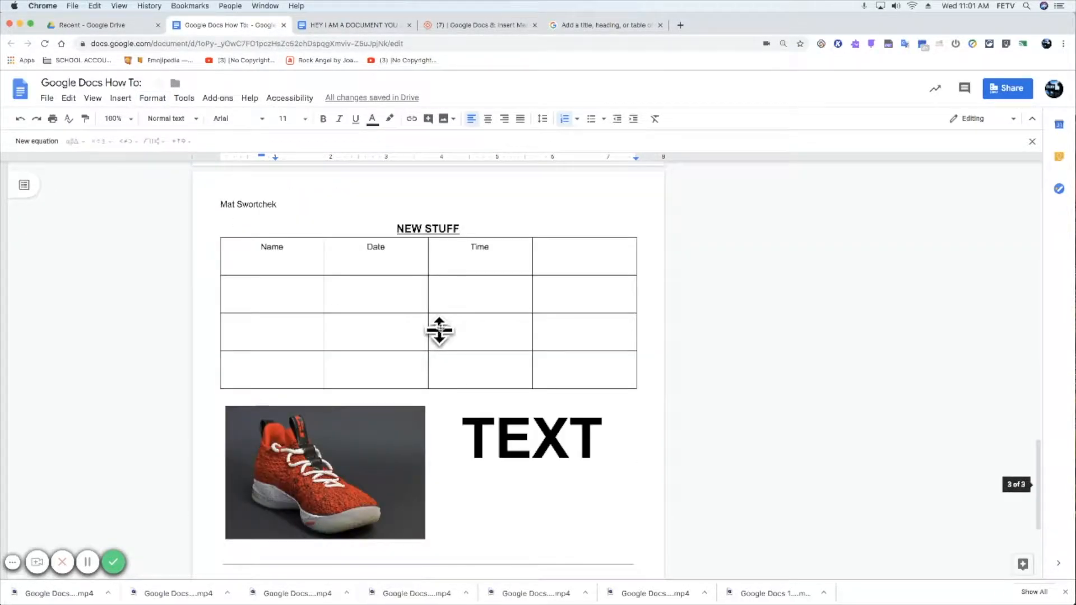
pyautogui.click(429, 337)
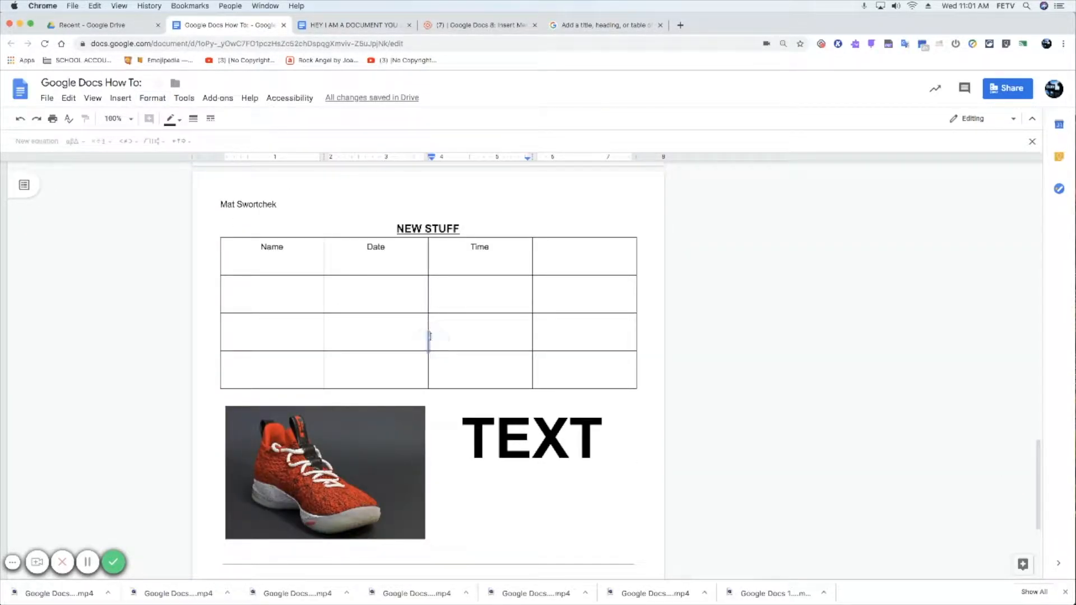
pyautogui.click(429, 339)
pyautogui.click(430, 339)
pyautogui.click(149, 99)
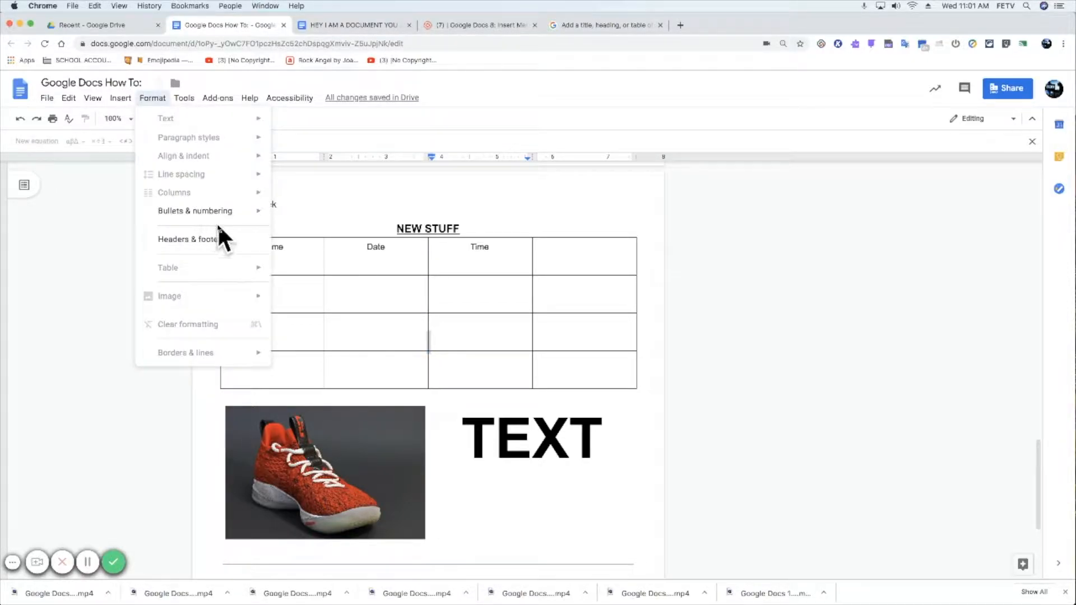
pyautogui.rightClick(427, 277)
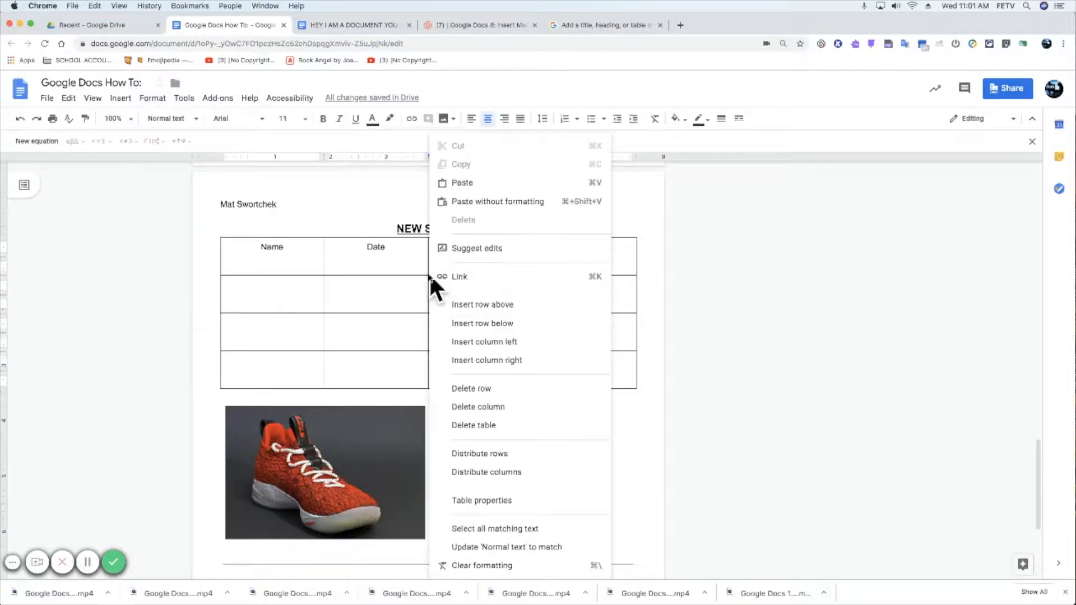
pyautogui.click(501, 500)
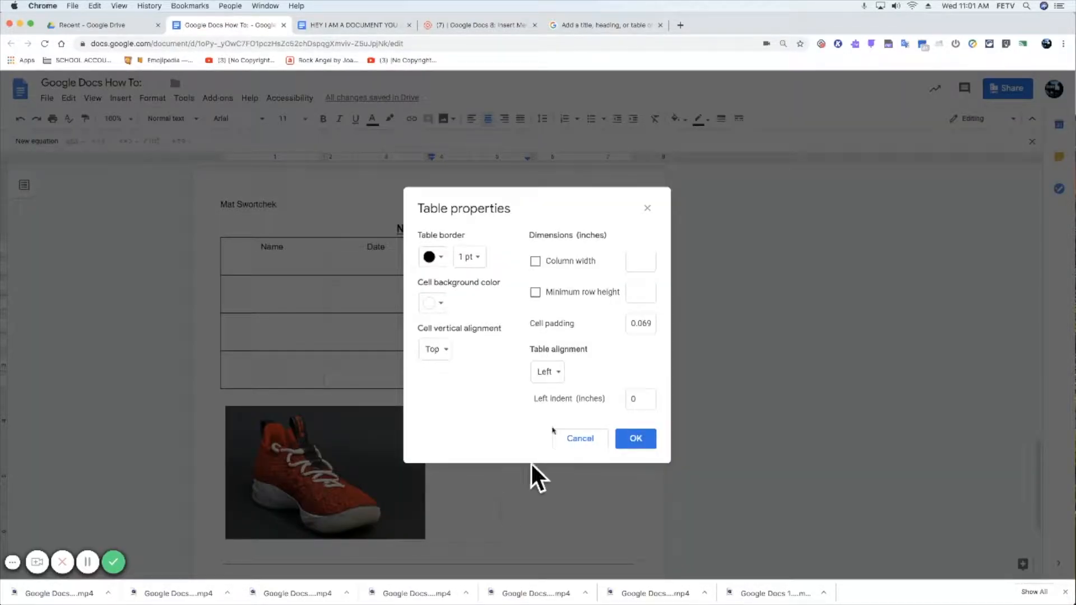
pyautogui.click(547, 373)
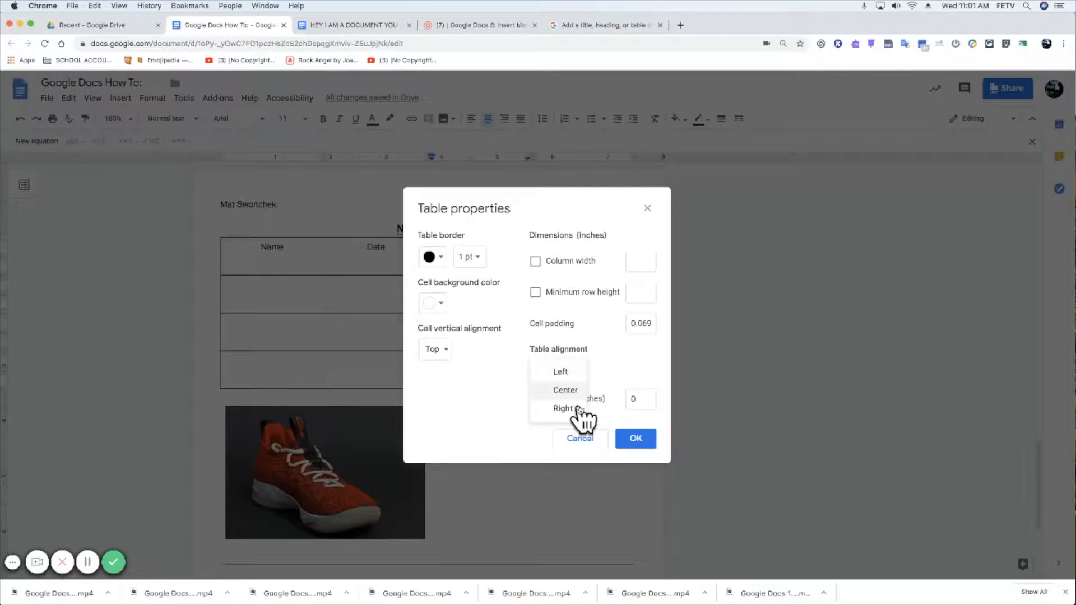
pyautogui.click(563, 408)
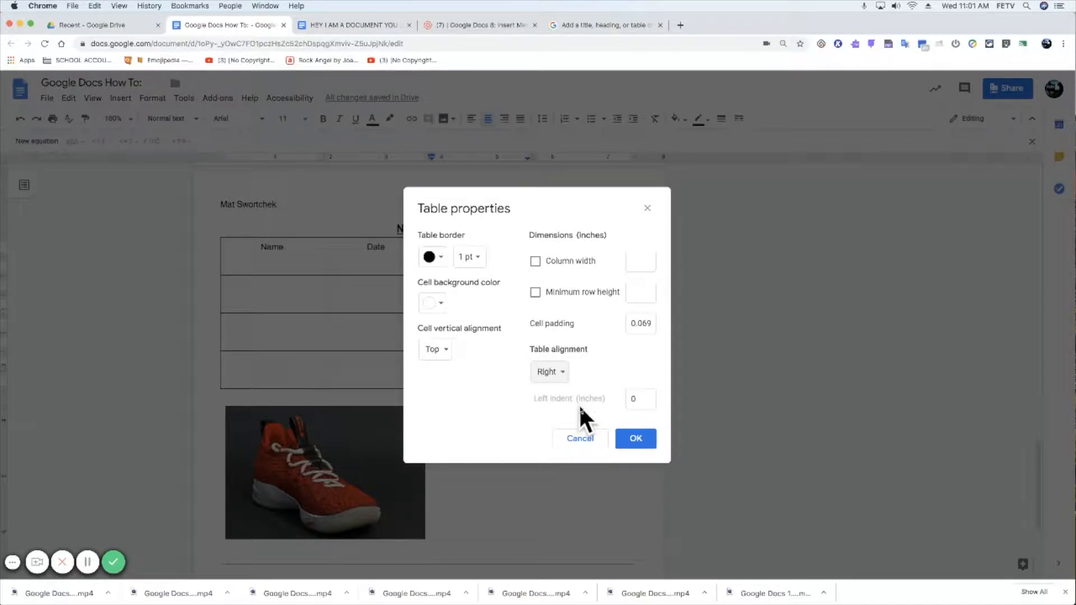
# Choose light blue as the cell background color and apply the table properties
pyautogui.click(441, 303)
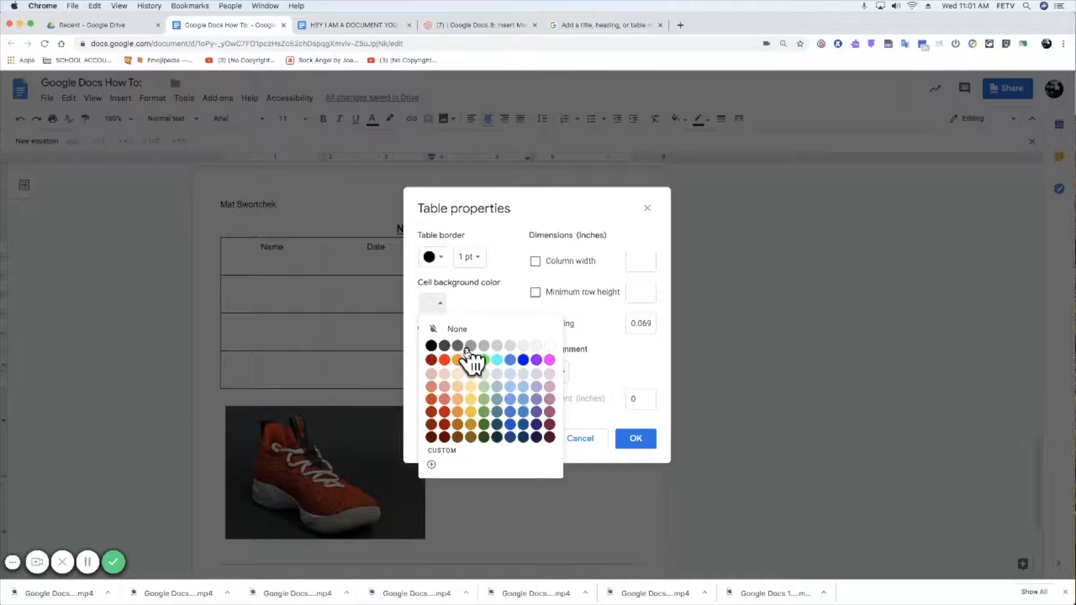
pyautogui.click(521, 383)
pyautogui.click(629, 441)
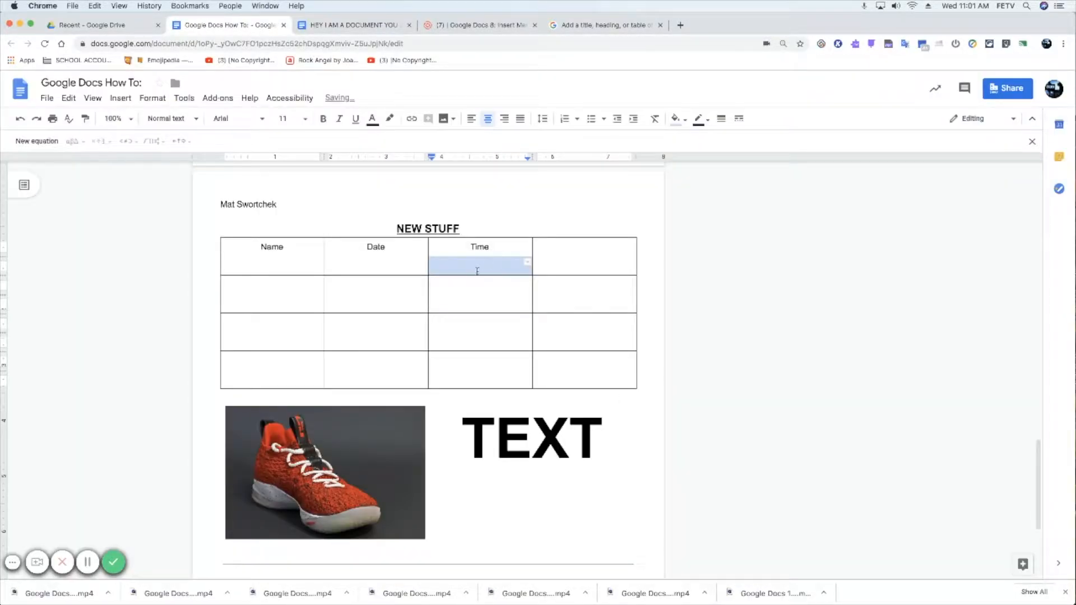
# Set the border of the NEW STUFF table to red with a 3 pt width
pyautogui.click(533, 317)
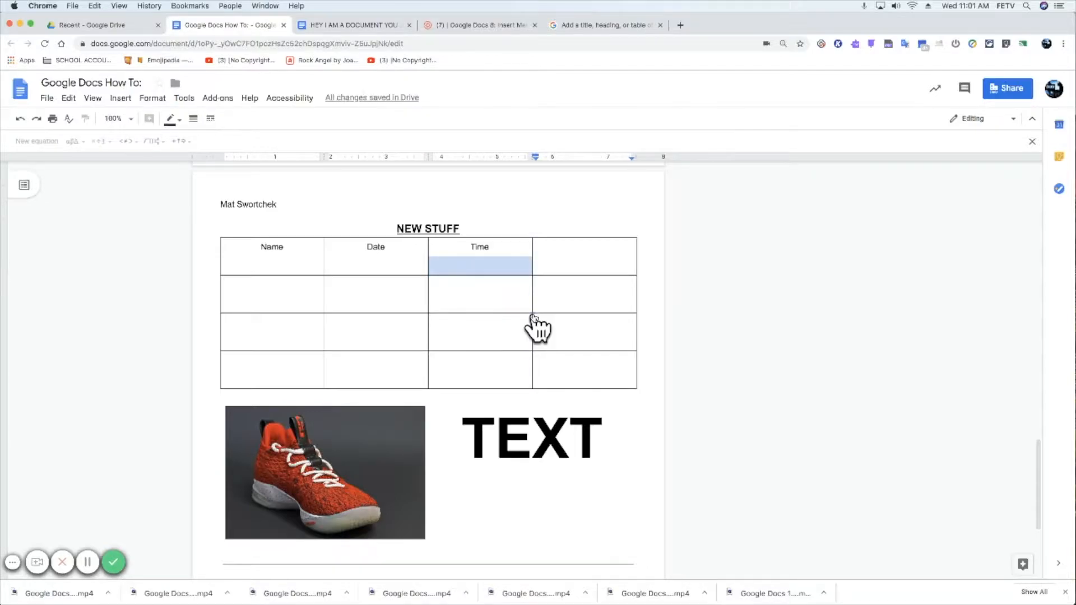
pyautogui.rightClick(534, 317)
pyautogui.click(590, 493)
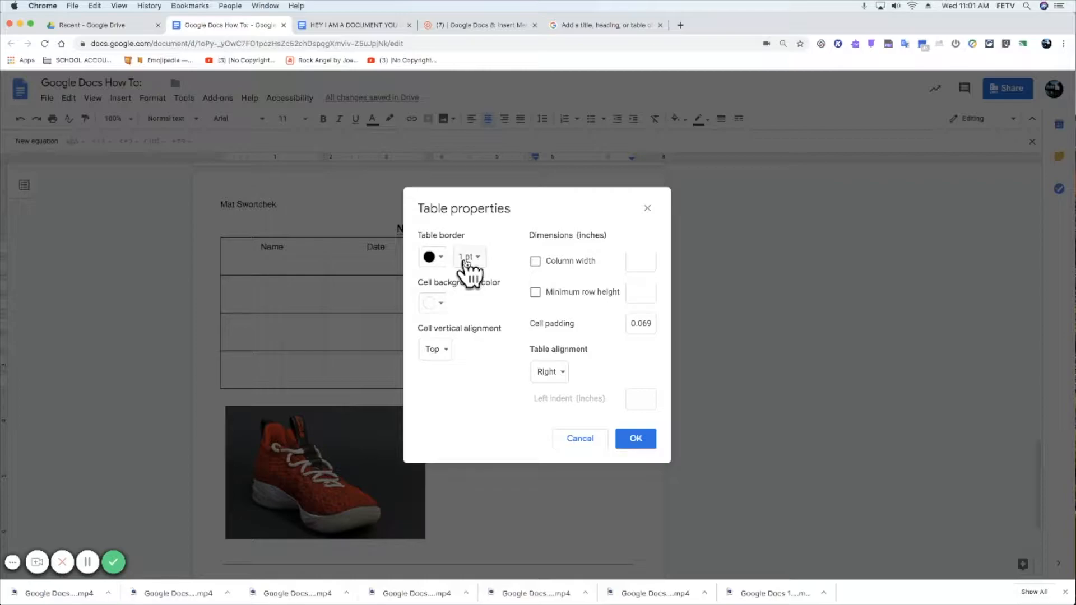
pyautogui.click(440, 259)
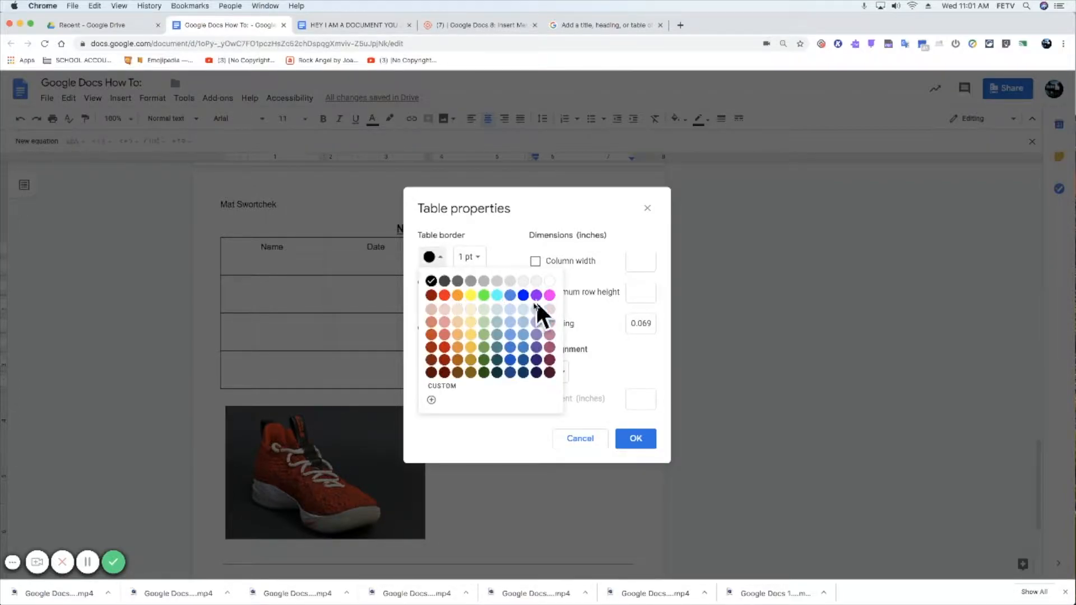
pyautogui.click(444, 296)
pyautogui.click(477, 258)
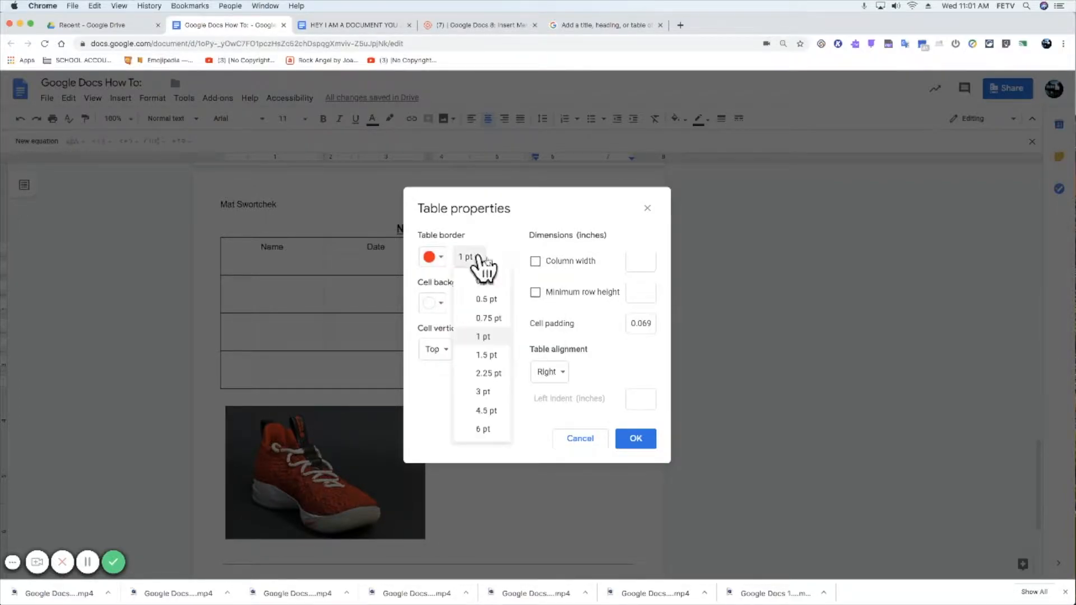
pyautogui.click(505, 392)
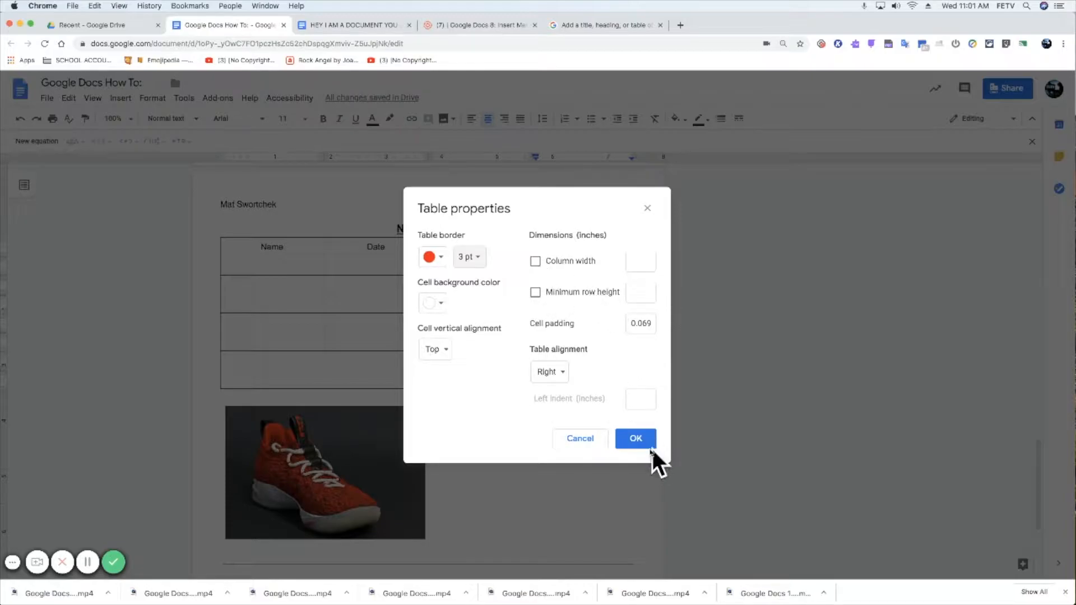
pyautogui.click(636, 439)
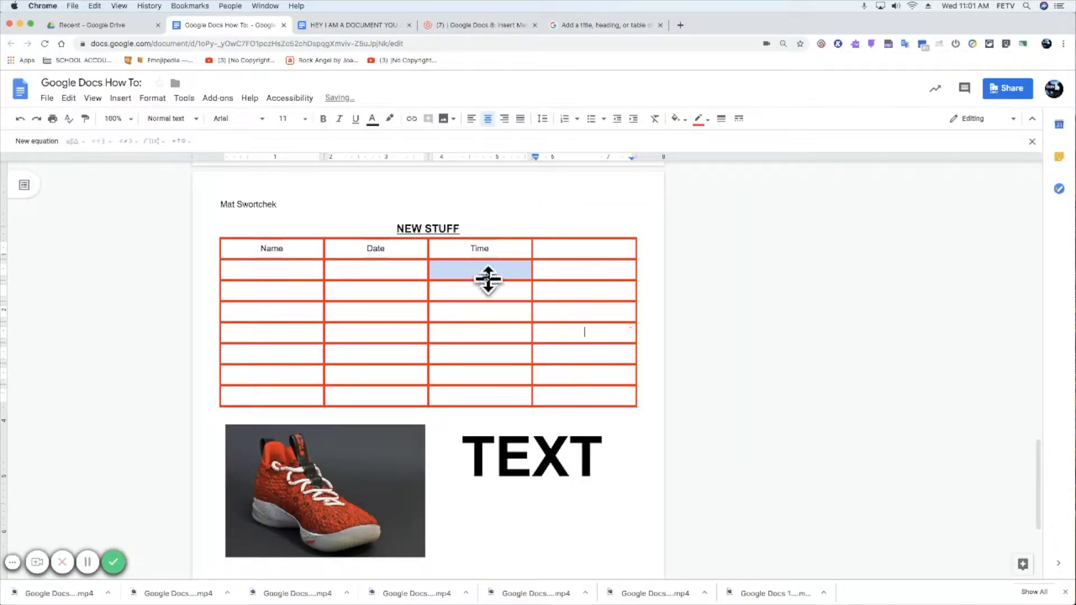
# Clear the formatting of the empty cell in the third row of the Time column
pyautogui.click(481, 289)
pyautogui.click(152, 99)
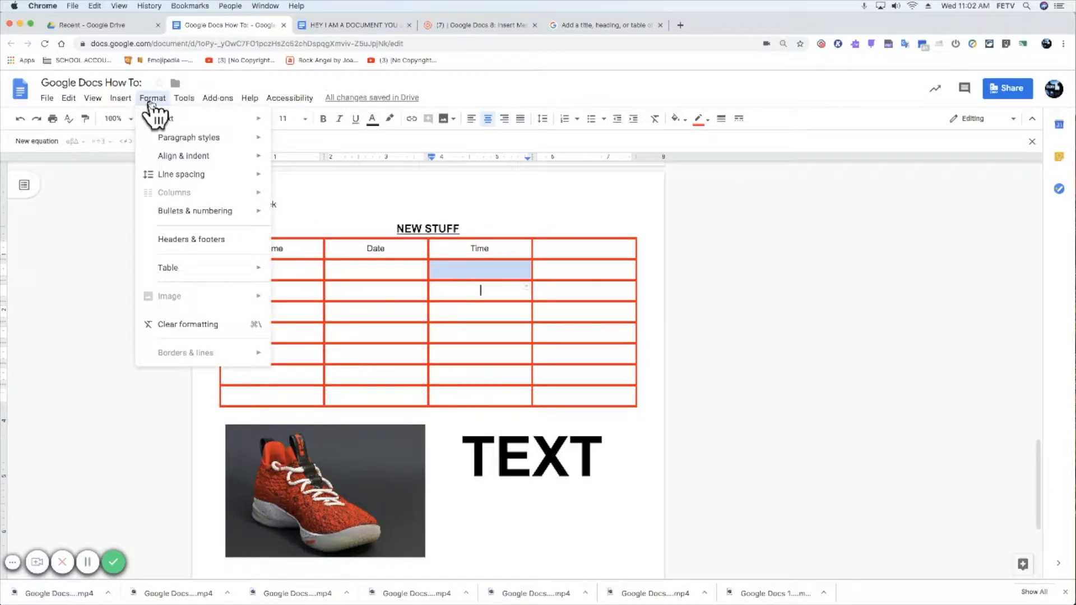
pyautogui.click(200, 324)
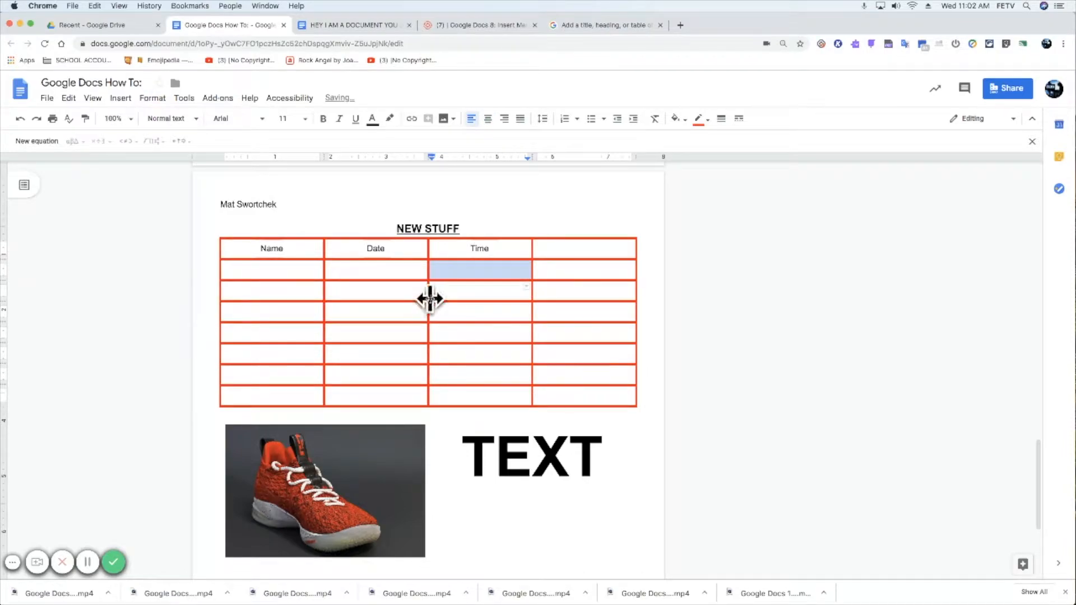
# Clear the formatting of the NEW STUFF heading and the whole table below it
pyautogui.click(429, 300)
pyautogui.moveTo(221, 215); pyautogui.dragTo(466, 356)
pyautogui.click(152, 99)
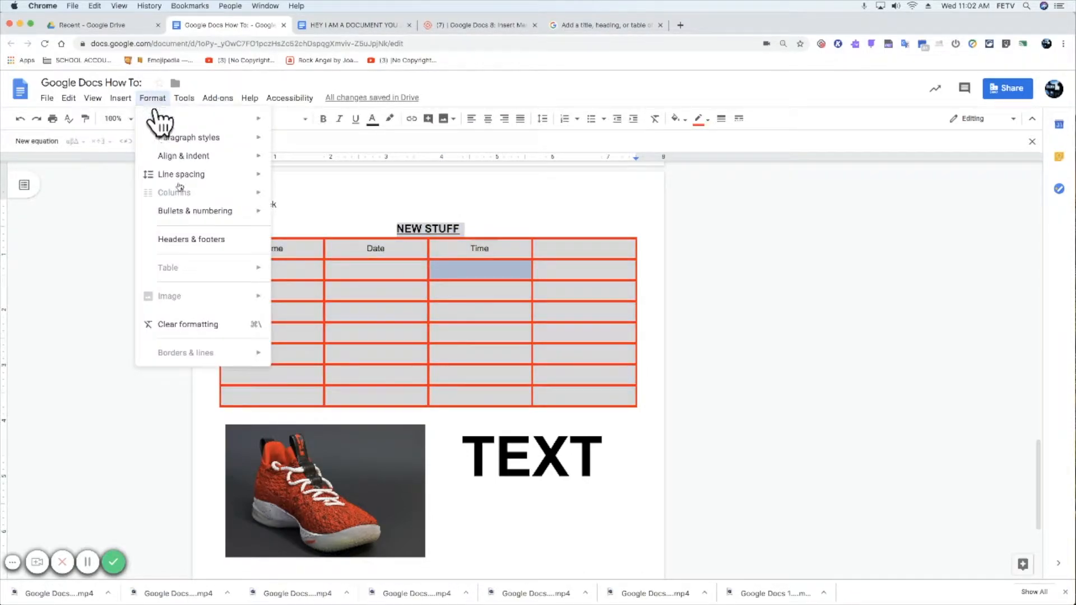
pyautogui.click(208, 324)
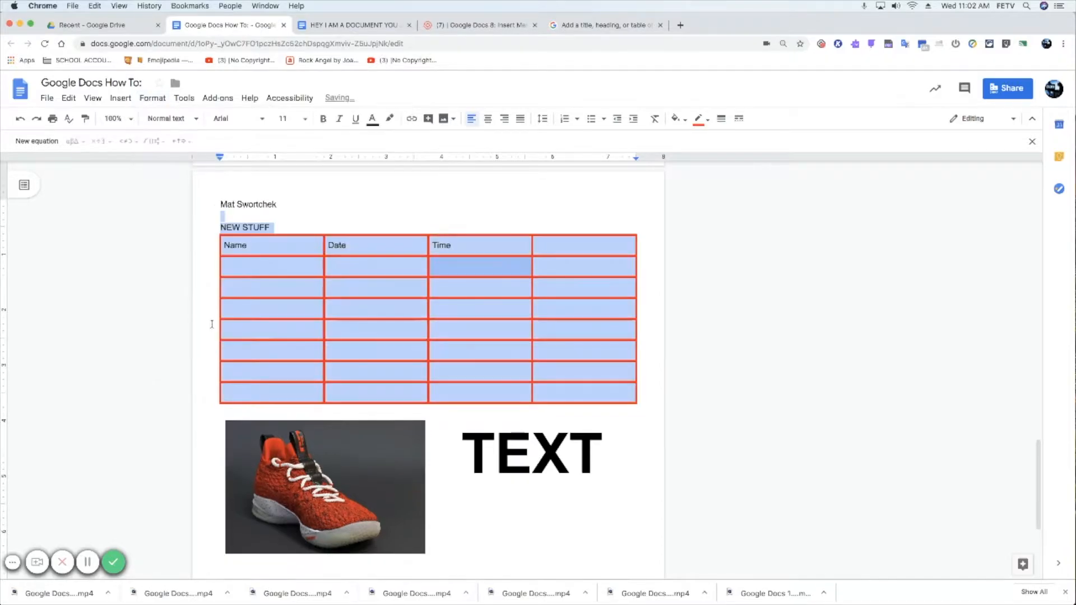
pyautogui.click(277, 227)
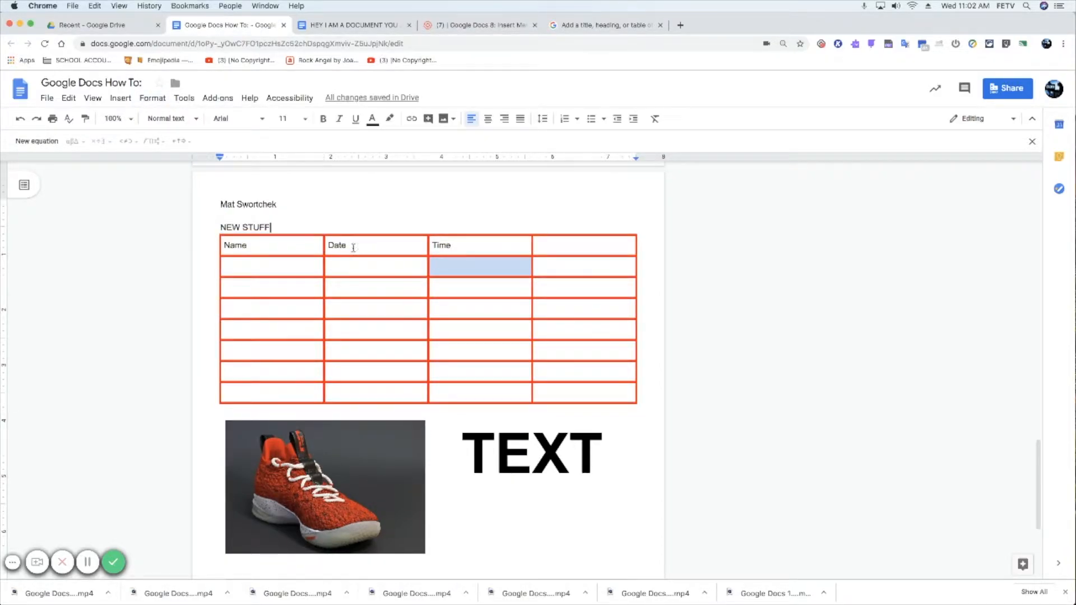
pyautogui.rightClick(326, 245)
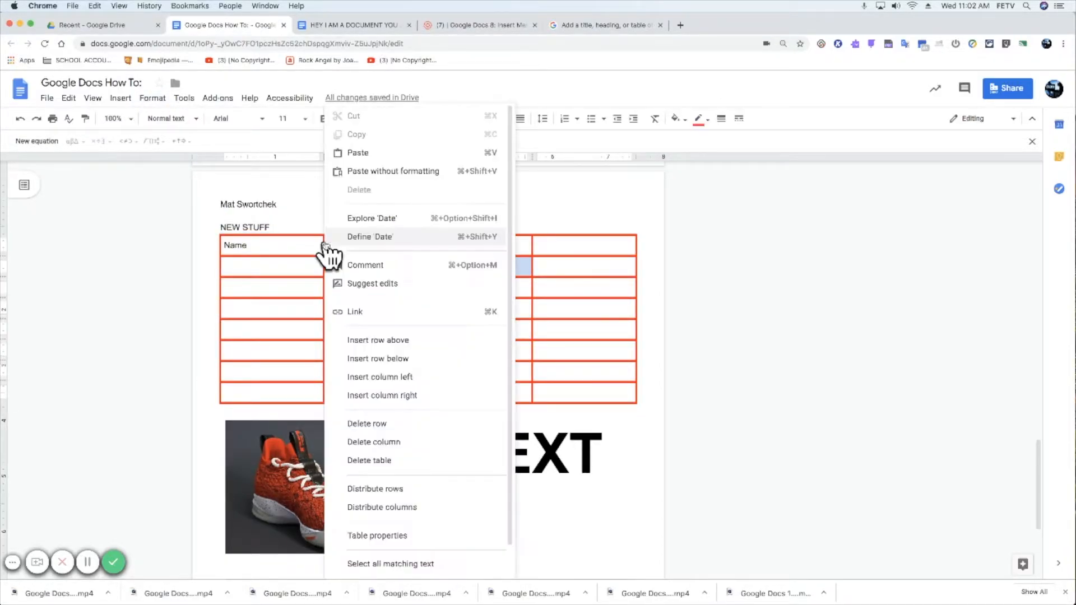
pyautogui.click(375, 536)
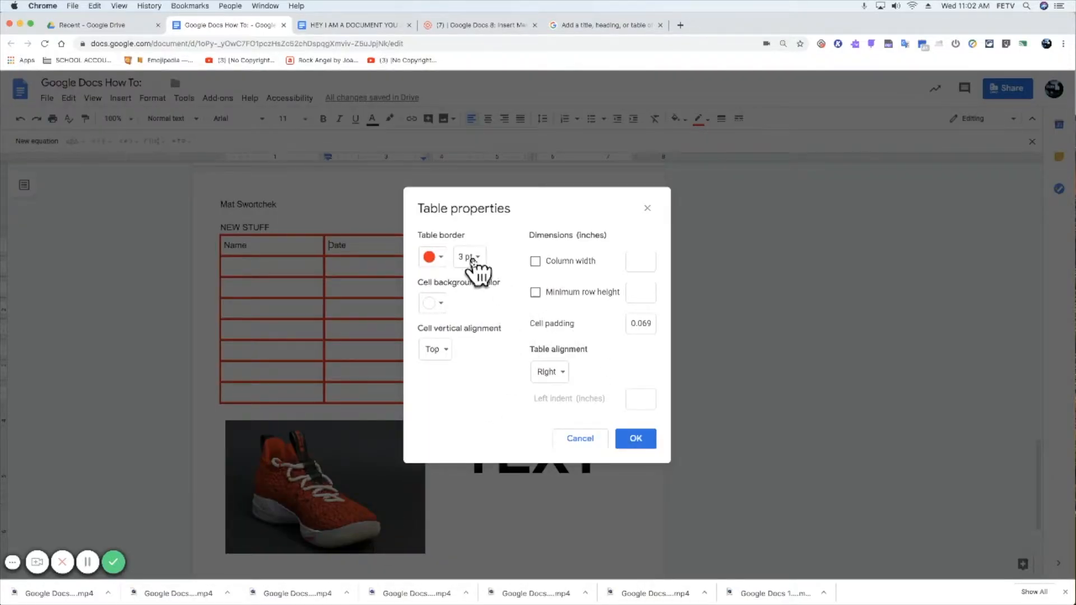
pyautogui.click(587, 440)
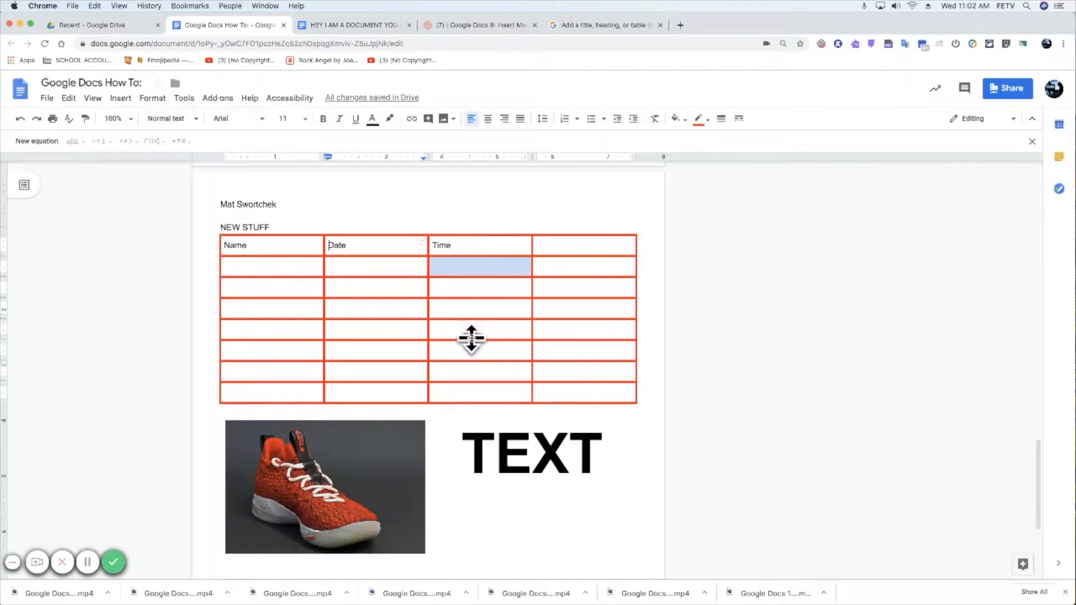
# Try to clear the formatting from empty cells in the lower rows of the table
pyautogui.rightClick(429, 358)
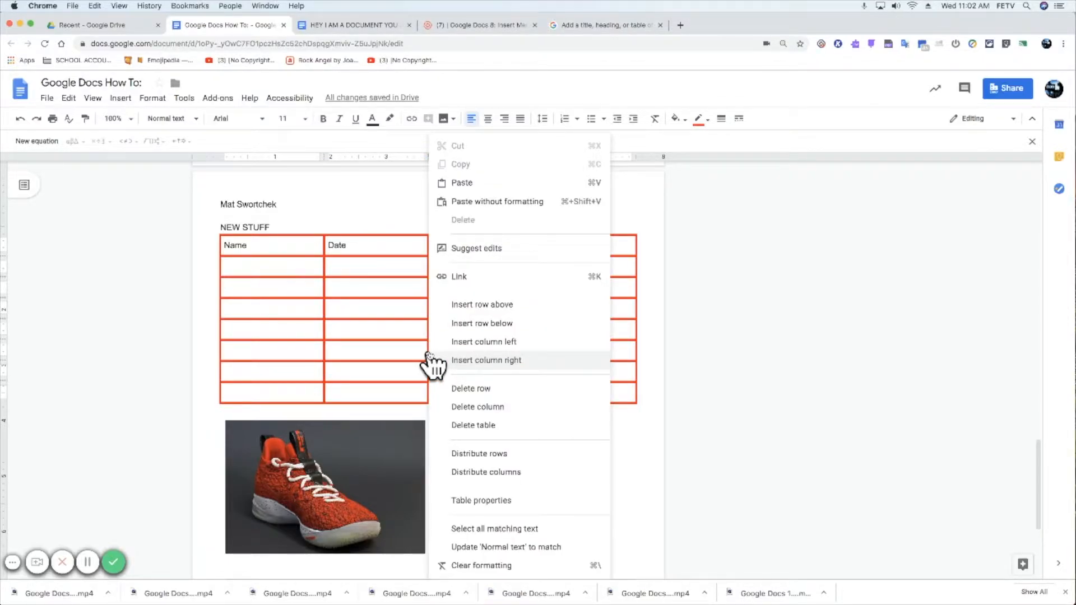
pyautogui.click(495, 564)
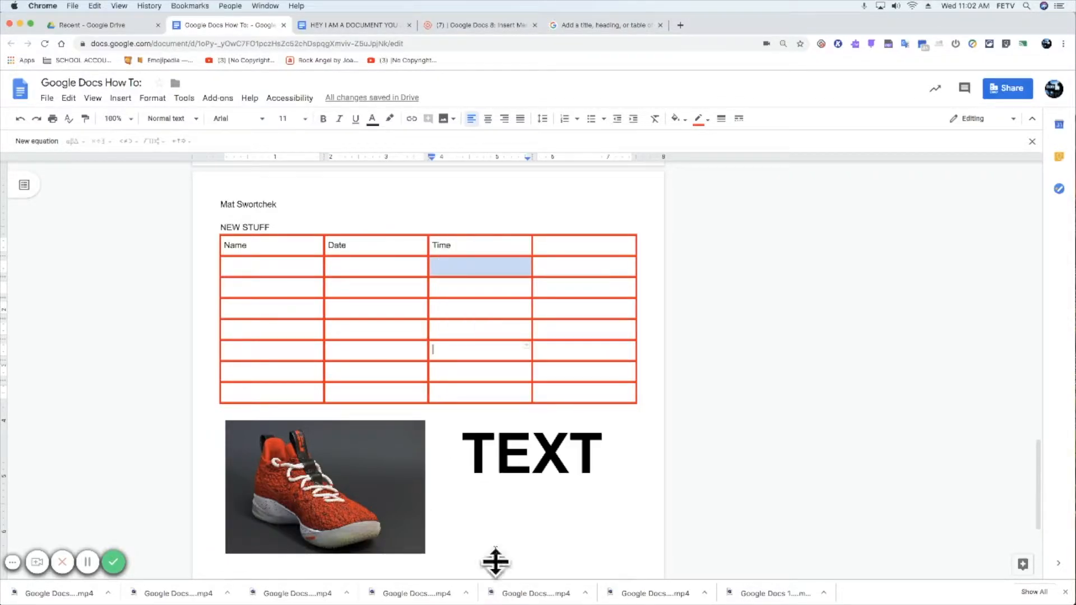
pyautogui.rightClick(429, 366)
pyautogui.click(465, 566)
# Set the border of the NEW STUFF table to black with a 0.5 pt width
pyautogui.rightClick(425, 315)
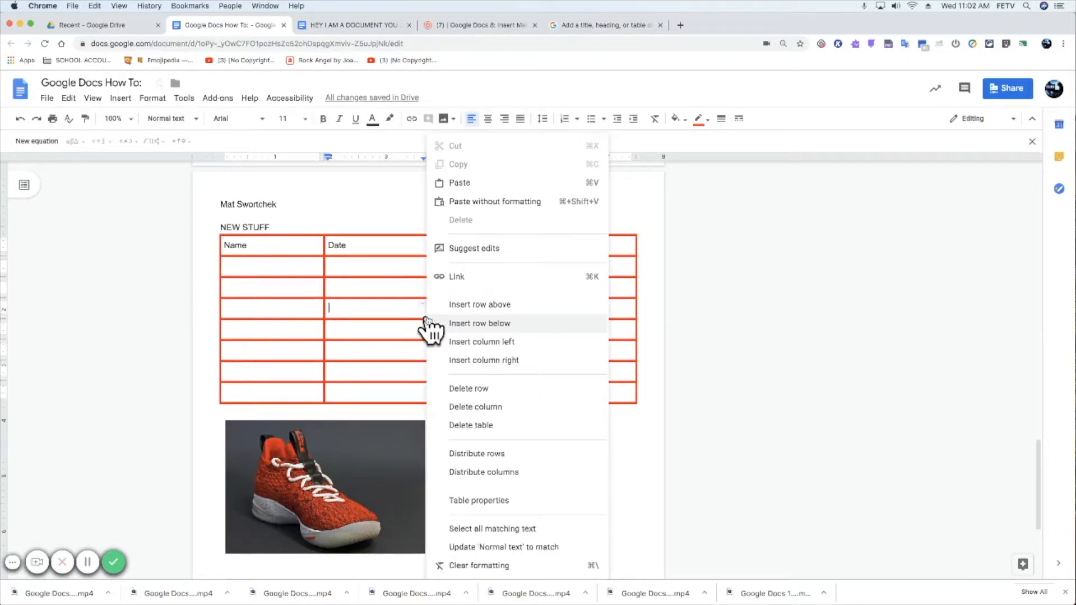
pyautogui.click(483, 502)
pyautogui.click(436, 259)
pyautogui.click(434, 282)
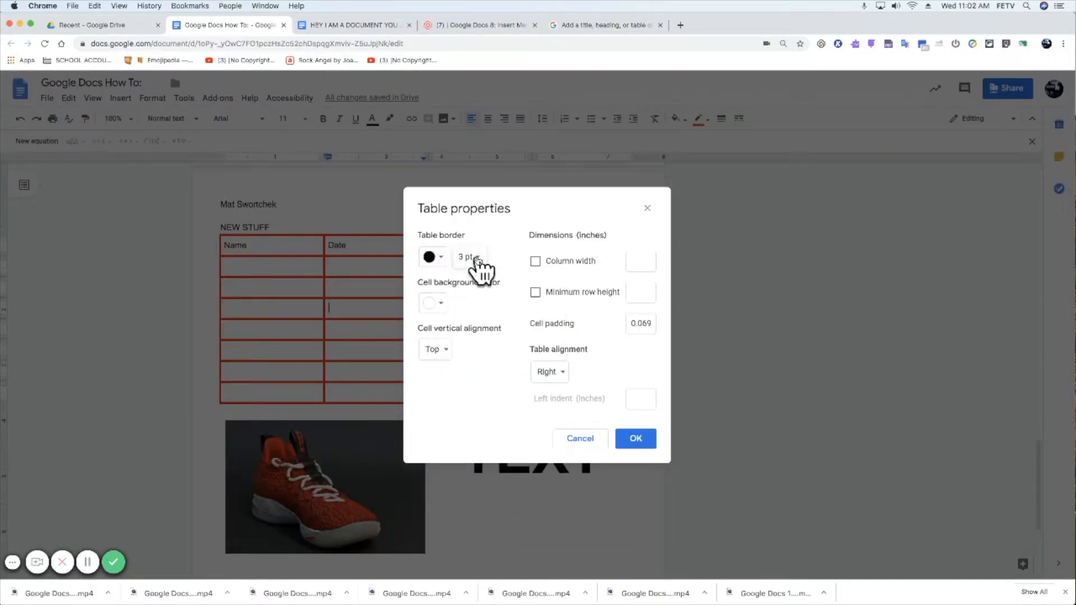
pyautogui.click(476, 257)
pyautogui.click(492, 305)
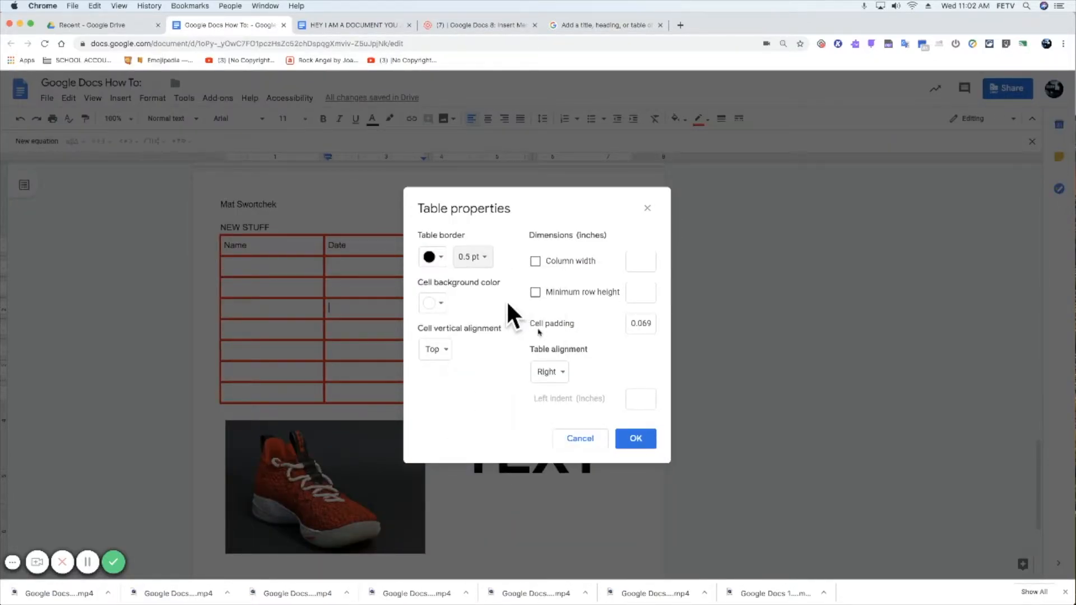
pyautogui.click(637, 439)
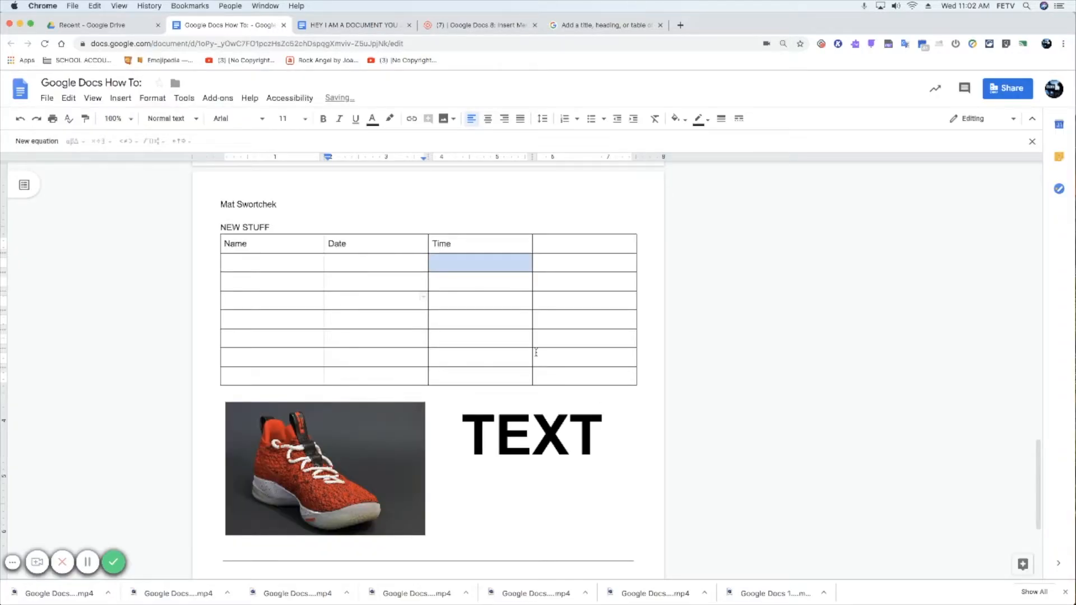
# Review the available formatting commands, document tools and image sources without applying any of them
pyautogui.click(149, 99)
pyautogui.click(149, 98)
pyautogui.click(149, 99)
pyautogui.click(149, 98)
pyautogui.click(353, 215)
pyautogui.click(188, 101)
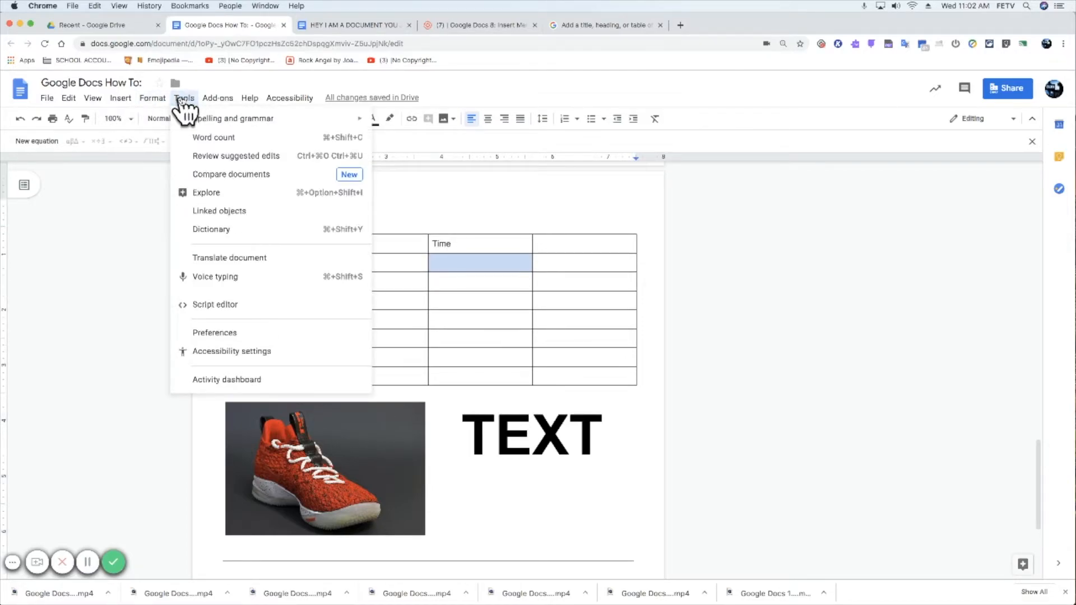
pyautogui.moveTo(154, 100)
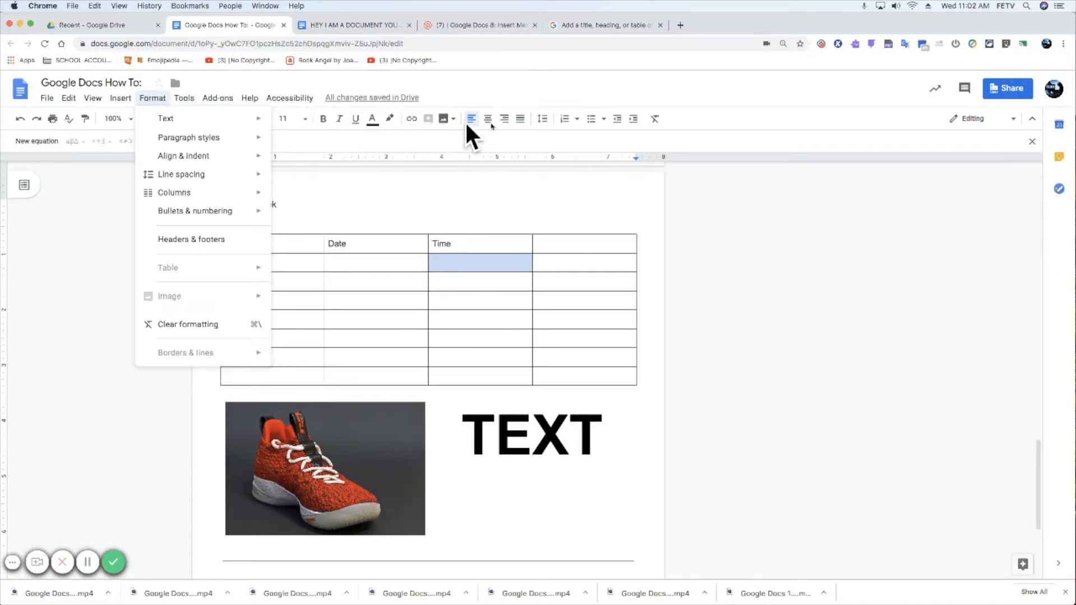
pyautogui.click(360, 136)
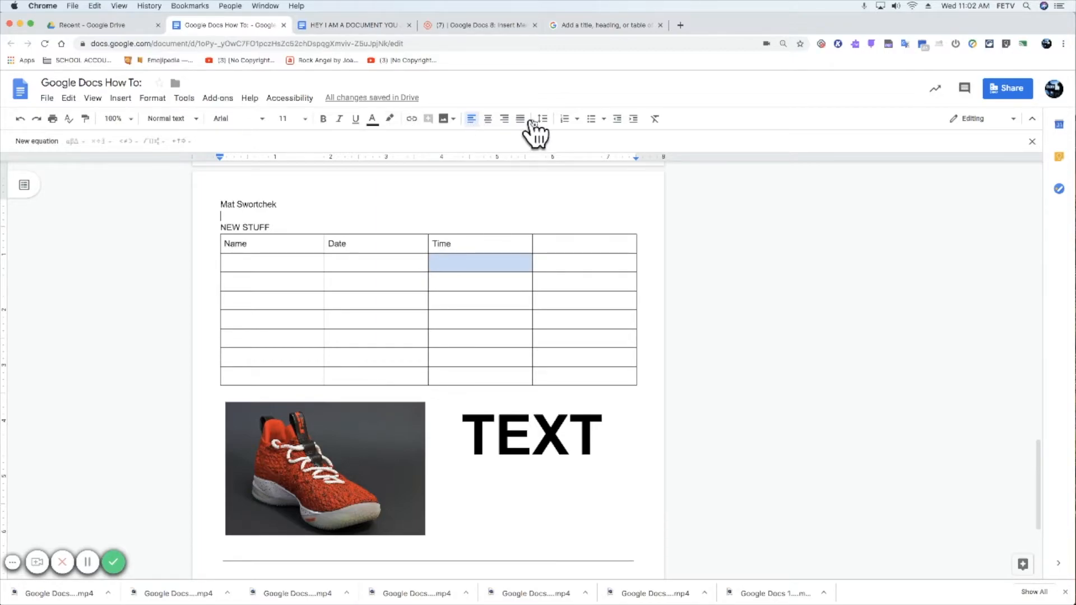
pyautogui.click(454, 120)
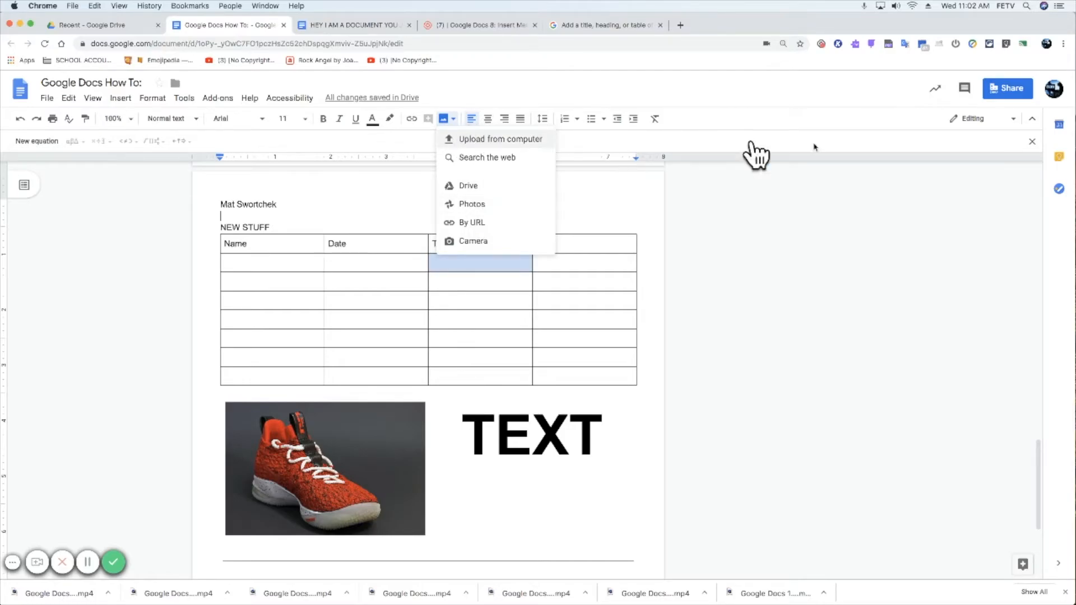
# Hide the document menus and show them again
pyautogui.click(1034, 118)
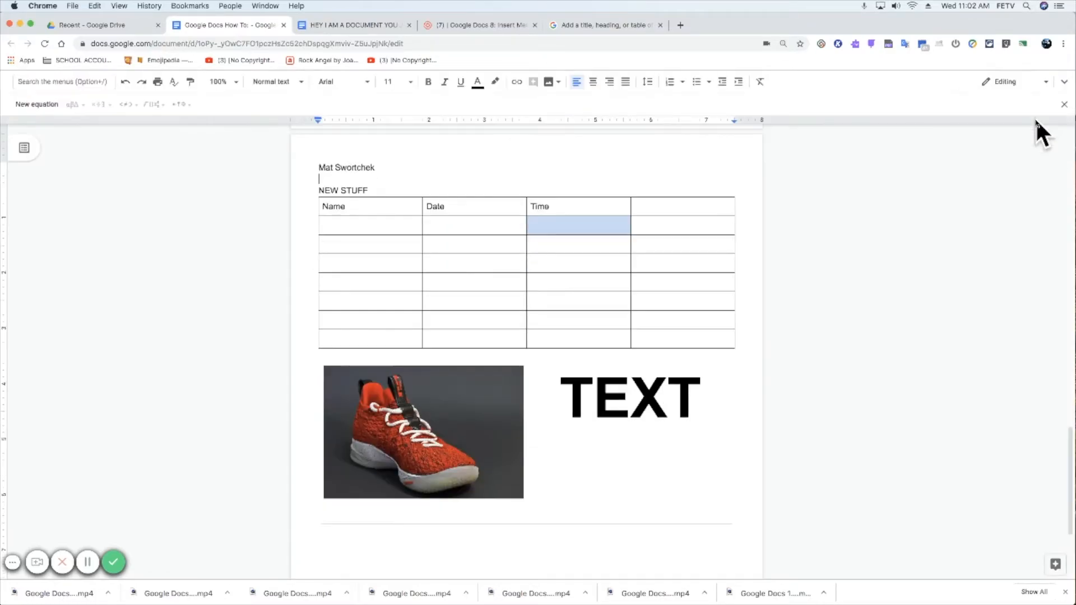
pyautogui.click(1064, 82)
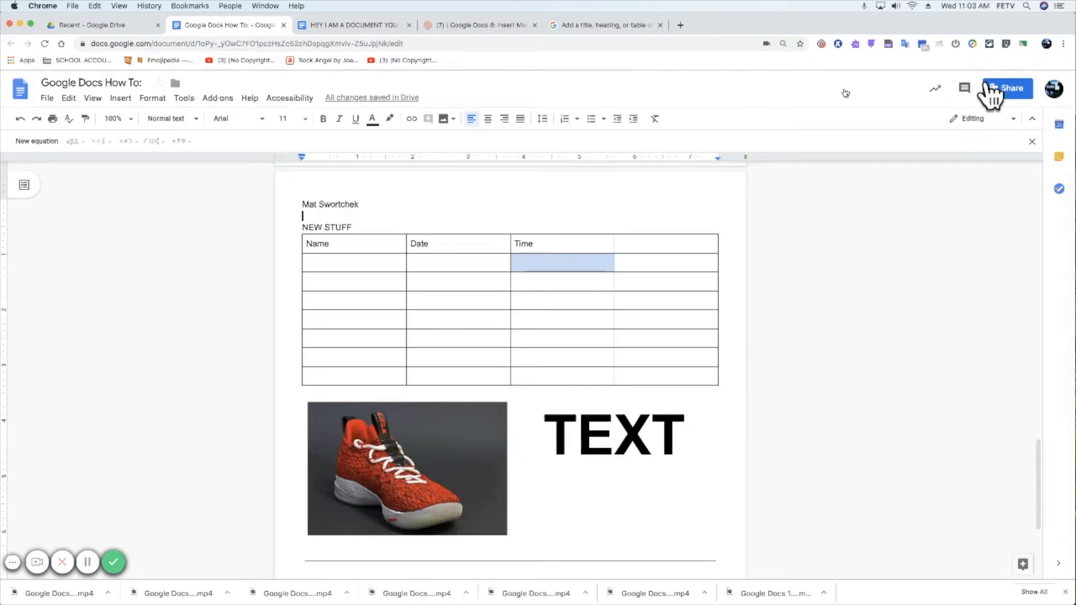
# Examine the list numbering styles and the alignment and indentation options
pyautogui.click(605, 123)
pyautogui.click(578, 120)
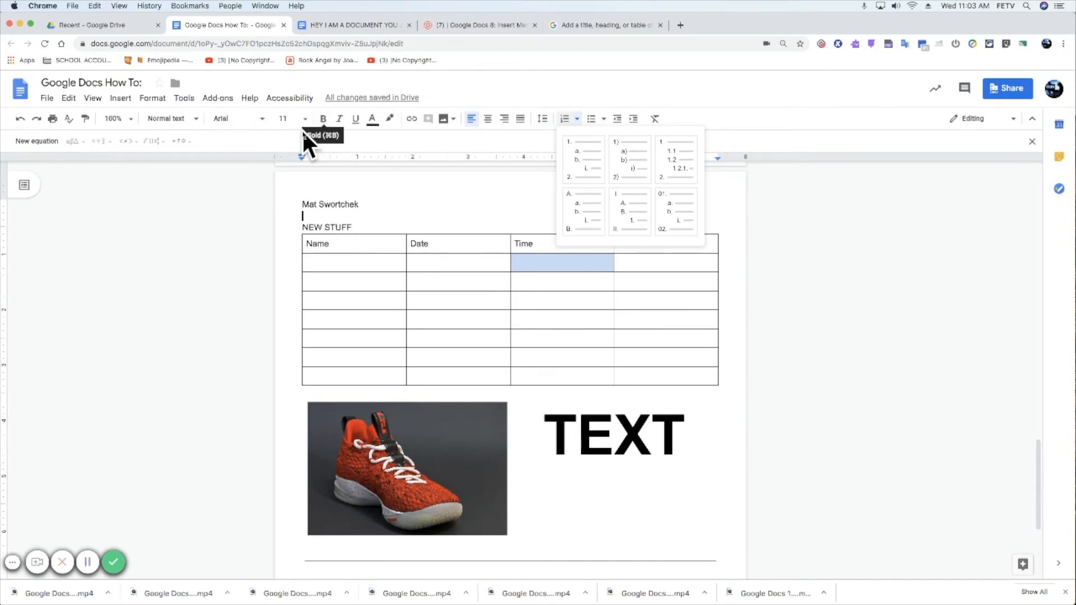
pyautogui.click(151, 99)
pyautogui.moveTo(164, 166)
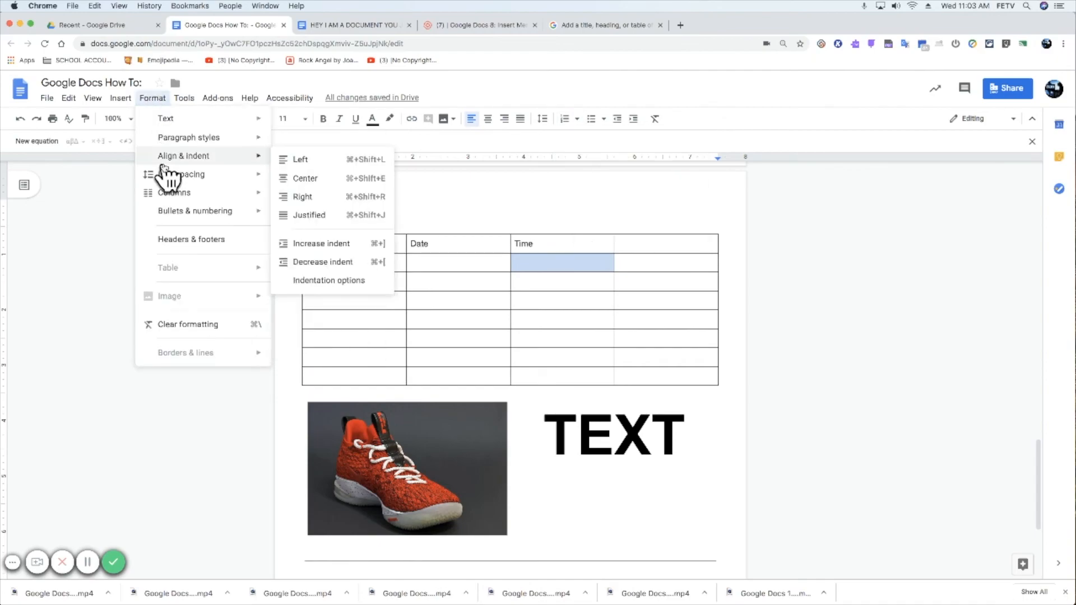